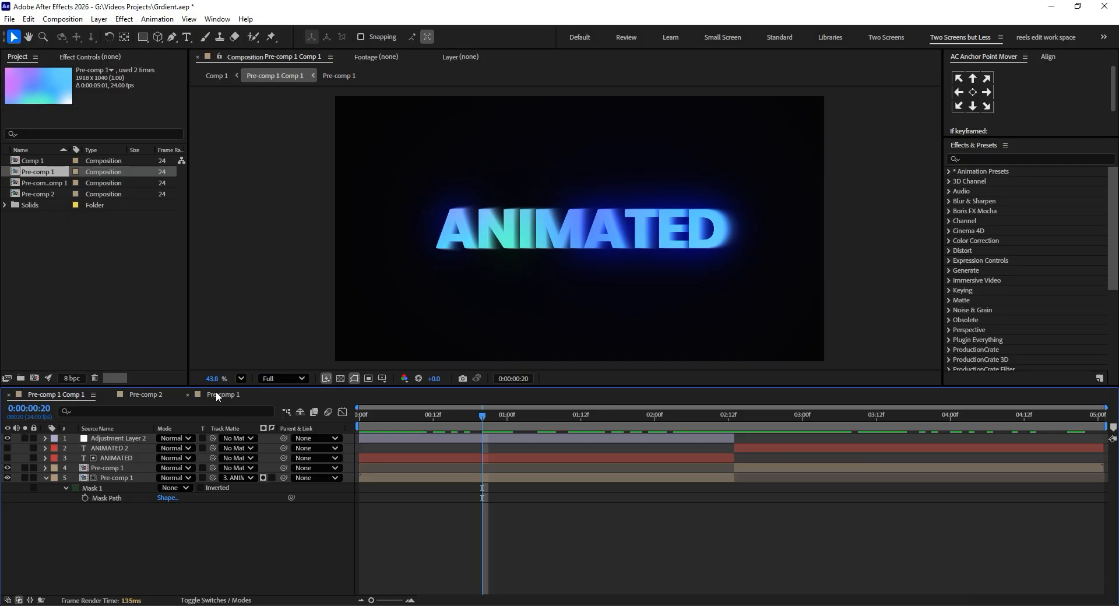
Create a new 1920 × 1080 px composition at 59.95 frames per second with a 10-second duration.
{"action": "left_click", "coordinate": [215, 395]}
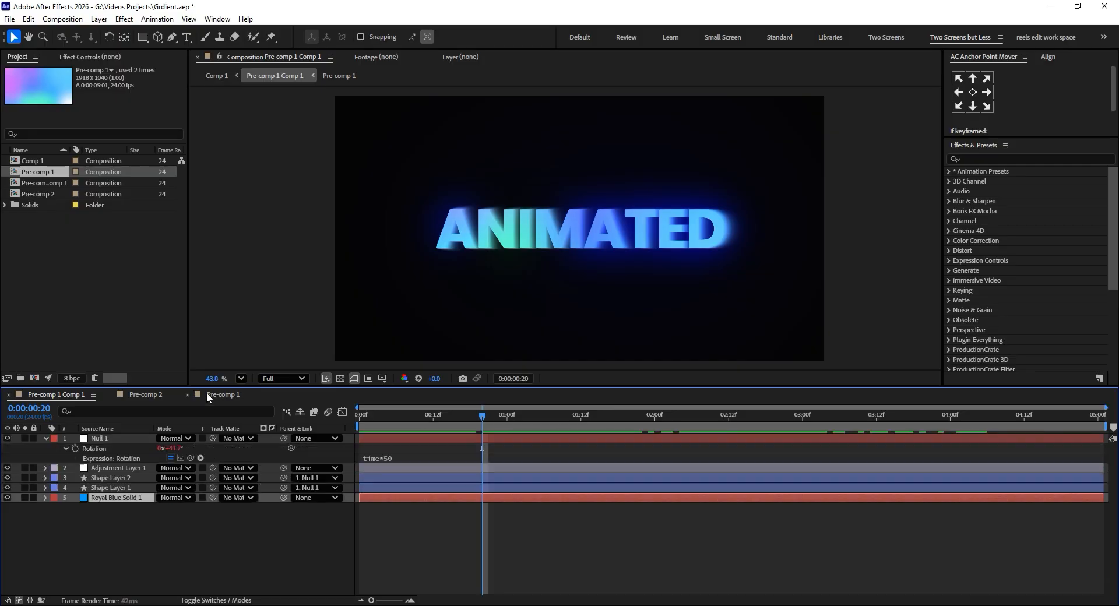
{"action": "right_click", "coordinate": [27, 263]}
{"action": "left_click", "coordinate": [53, 269]}
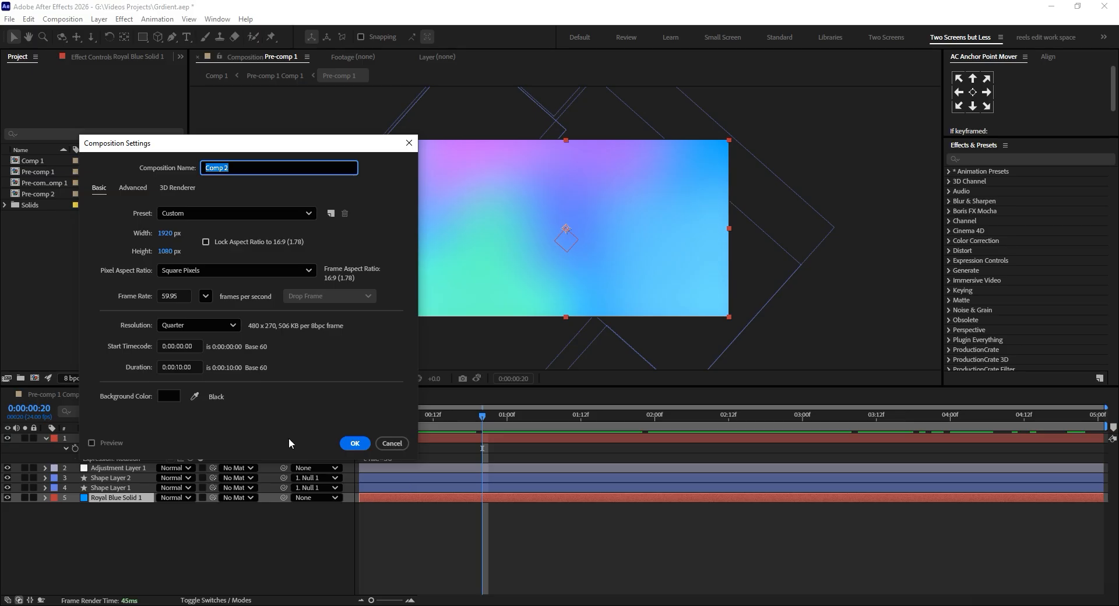
{"action": "left_click", "coordinate": [352, 444]}
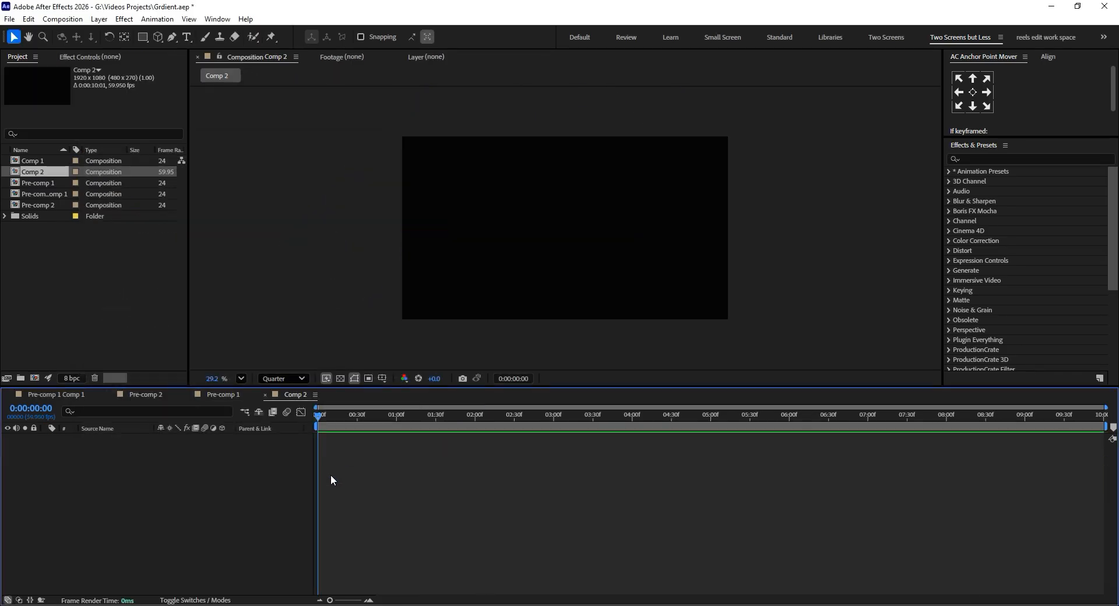
Draw twelve white circles of varying sizes on one shape layer, scattered and overlapping so they cover most of the frame.
{"action": "left_click", "coordinate": [141, 36]}
{"action": "left_click", "coordinate": [175, 59]}
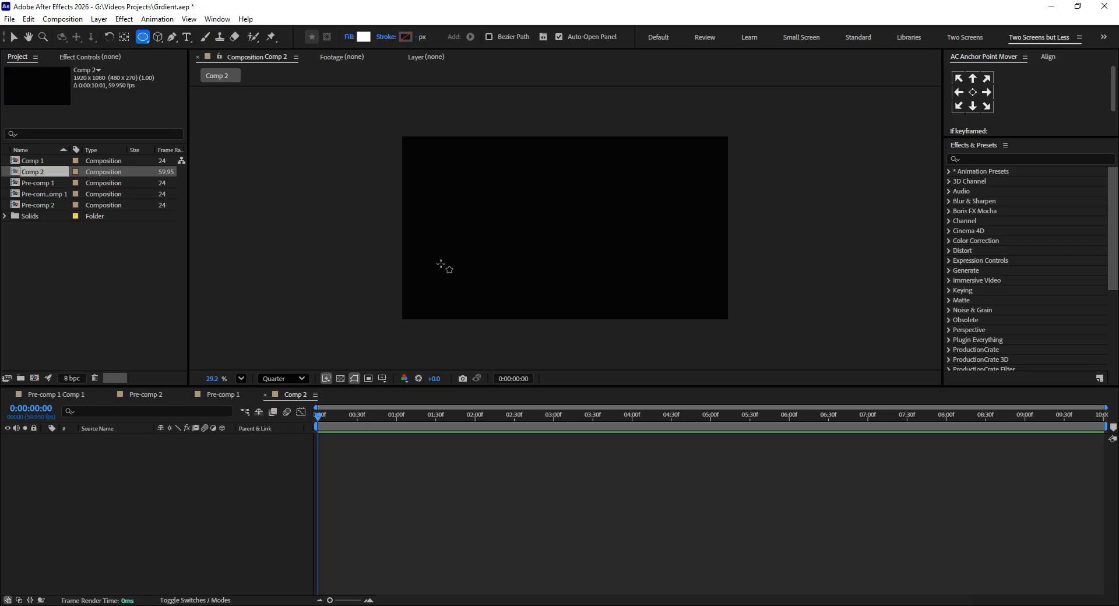
{"action": "left_click_drag", "start_coordinate": [441, 268], "coordinate": [510, 318]}
{"action": "left_click_drag", "start_coordinate": [665, 186], "coordinate": [700, 240]}
{"action": "left_click_drag", "start_coordinate": [678, 275], "coordinate": [720, 318]}
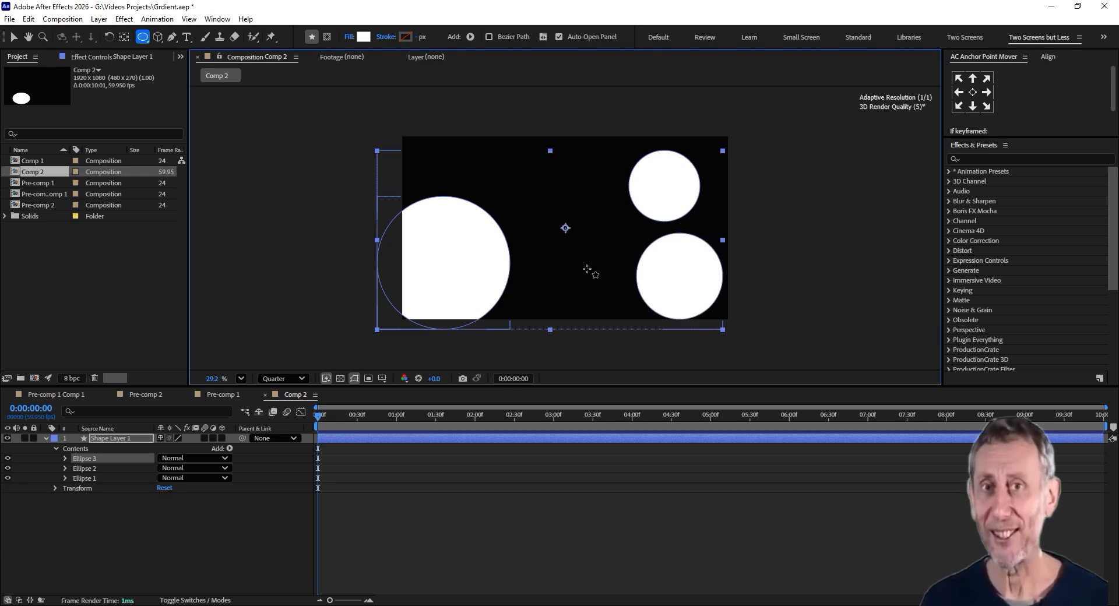
{"action": "left_click_drag", "start_coordinate": [579, 265], "coordinate": [601, 295]}
{"action": "left_click_drag", "start_coordinate": [460, 140], "coordinate": [508, 188]}
{"action": "left_click_drag", "start_coordinate": [589, 179], "coordinate": [618, 192]}
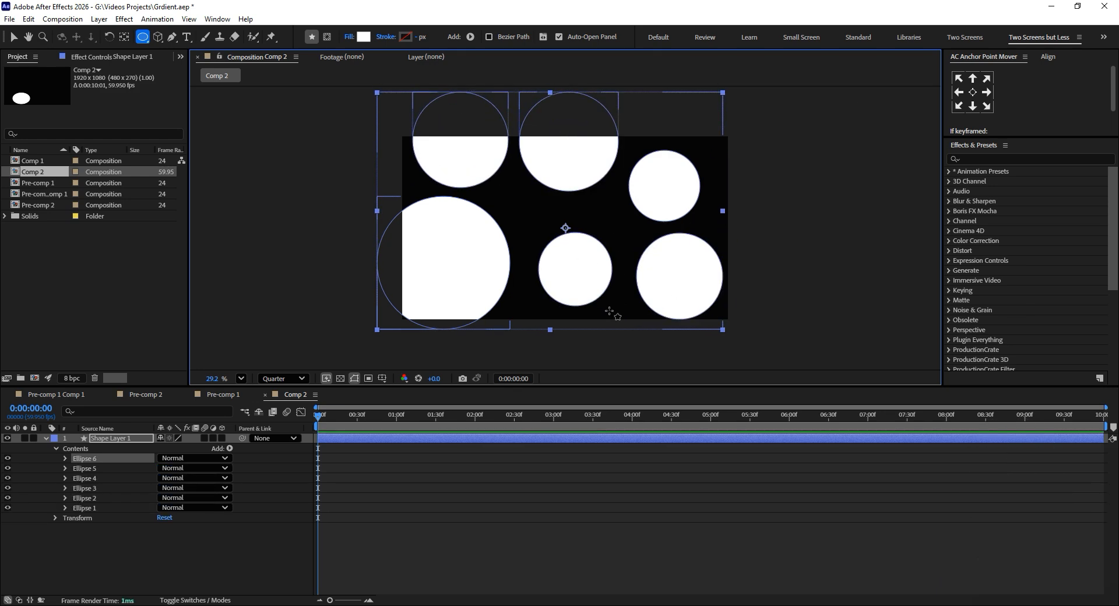
{"action": "mouse_move", "coordinate": [609, 312]}
{"action": "left_mouse_down"}
{"action": "mouse_move", "coordinate": [650, 347]}
{"action": "mouse_move", "coordinate": [628, 320]}
{"action": "left_mouse_up"}
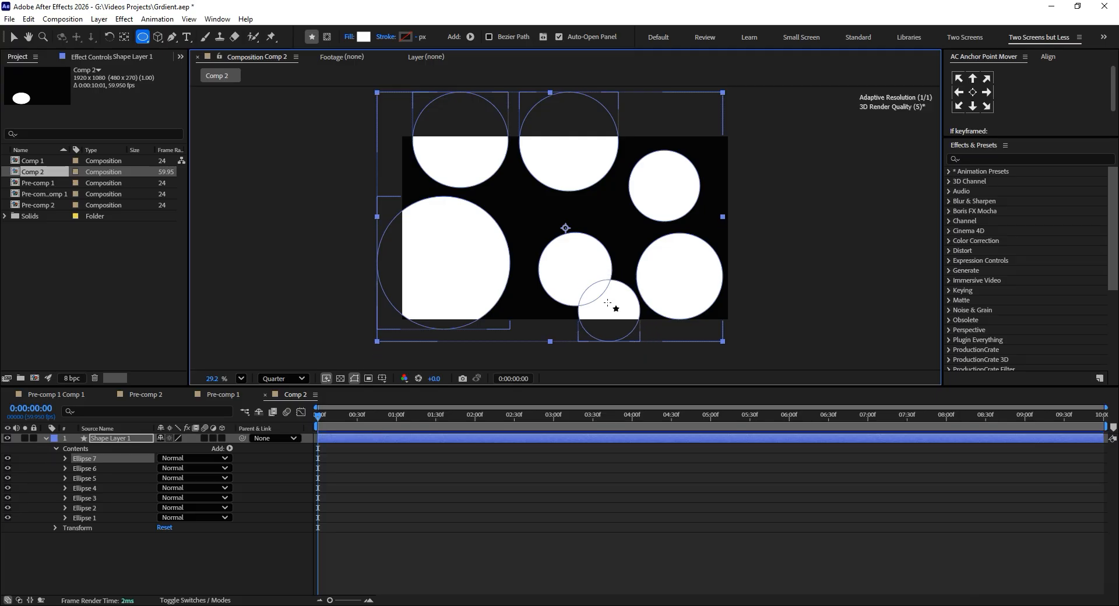
{"action": "left_click_drag", "start_coordinate": [706, 149], "coordinate": [751, 178]}
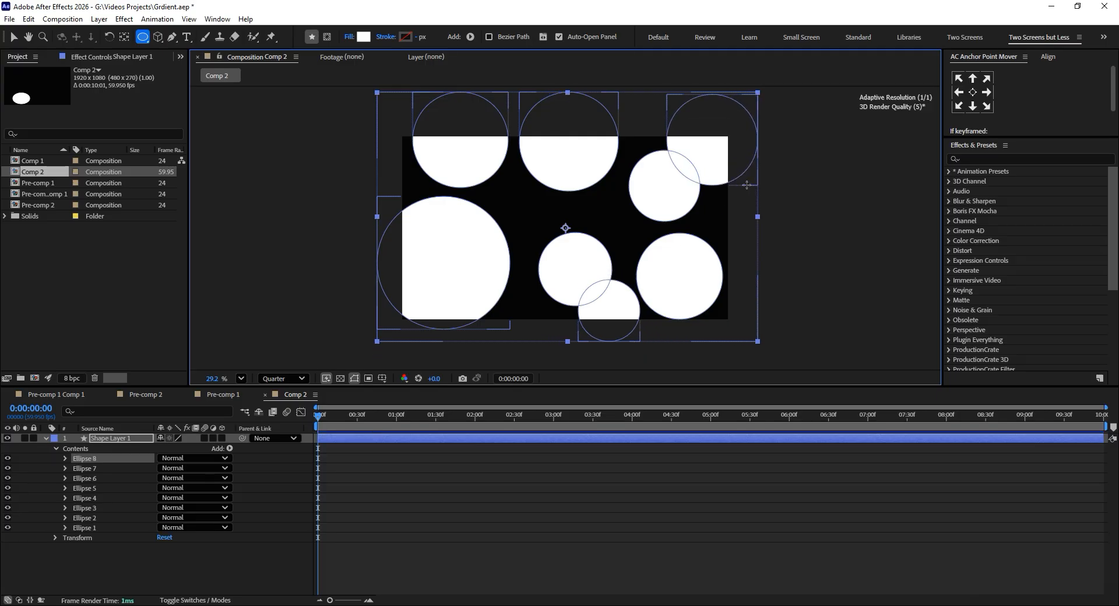
{"action": "left_click_drag", "start_coordinate": [504, 191], "coordinate": [547, 245]}
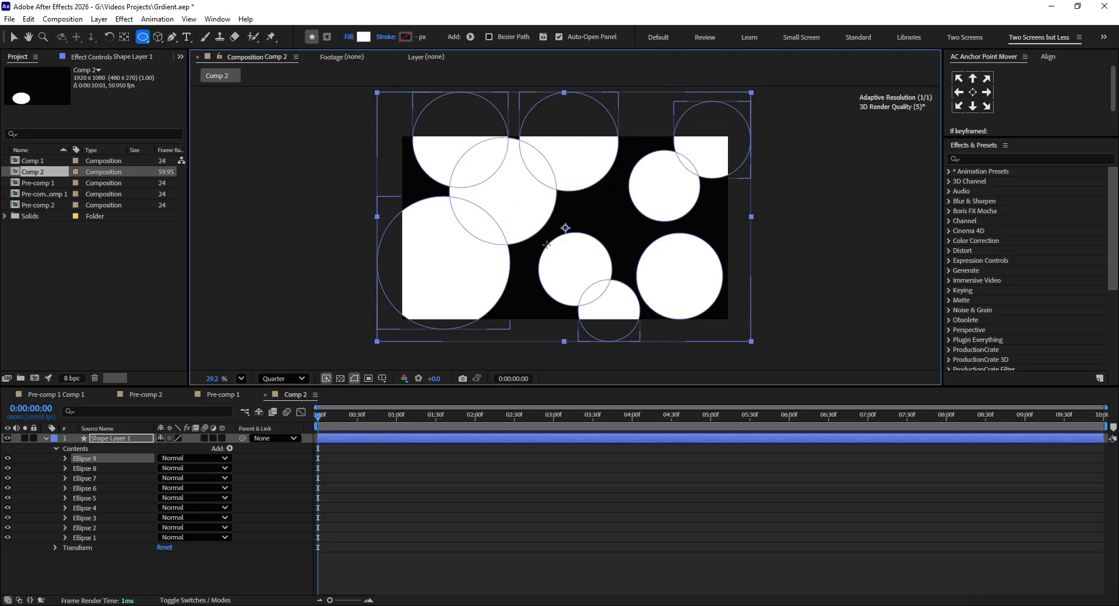
{"action": "left_click_drag", "start_coordinate": [599, 210], "coordinate": [635, 247]}
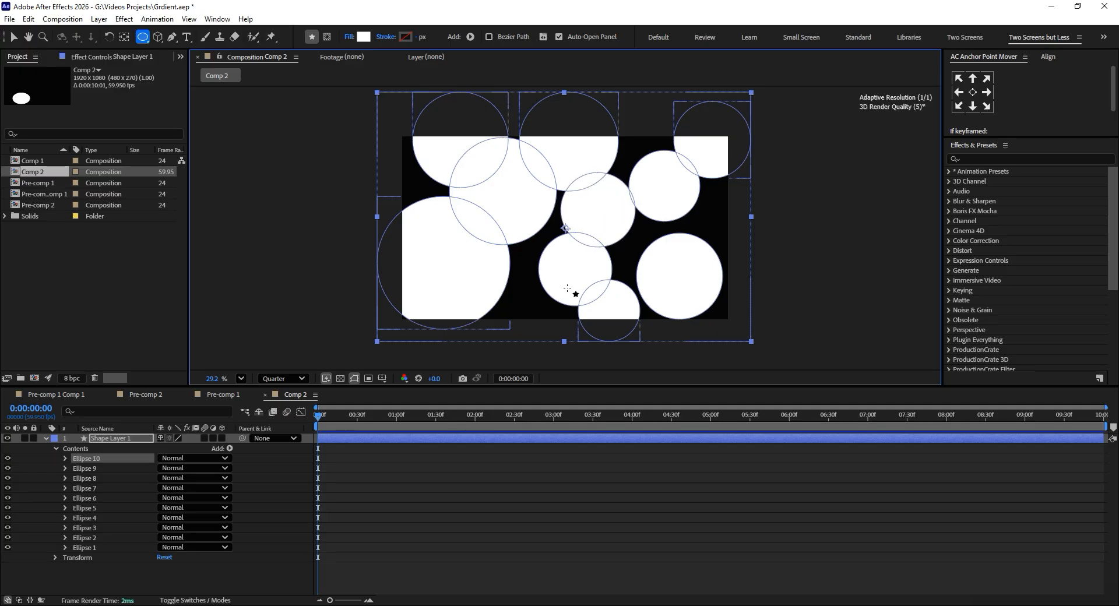
{"action": "left_click_drag", "start_coordinate": [515, 320], "coordinate": [552, 357]}
{"action": "left_click_drag", "start_coordinate": [731, 210], "coordinate": [778, 255]}
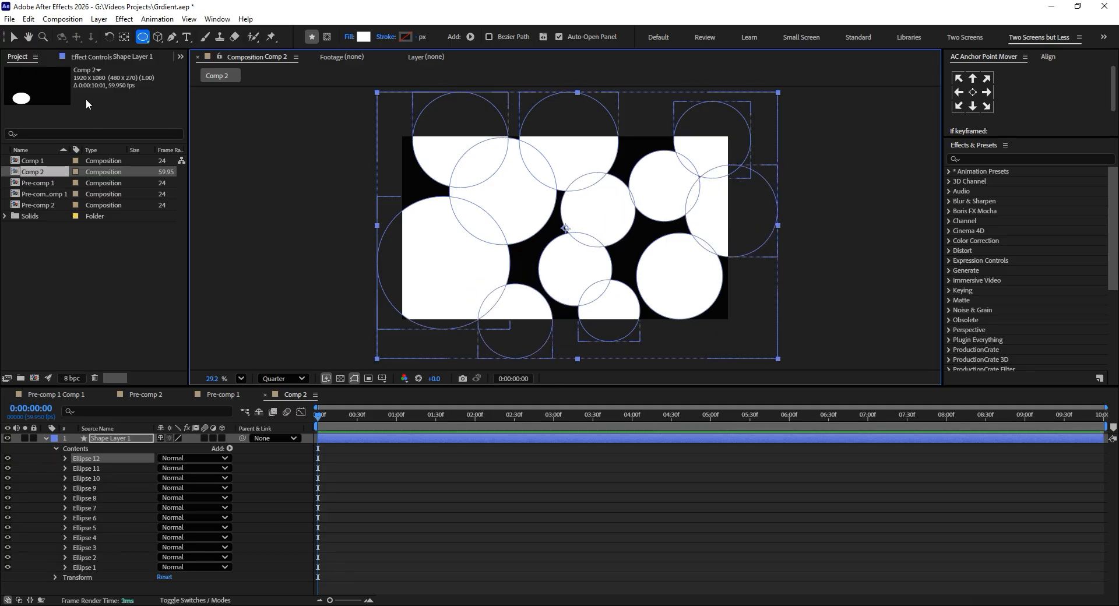
Set the fill color of the most recently drawn circle, at the frame's right edge, to purple A201FF.
{"action": "left_click_drag", "start_coordinate": [1118, 87], "coordinate": [1118, 144]}
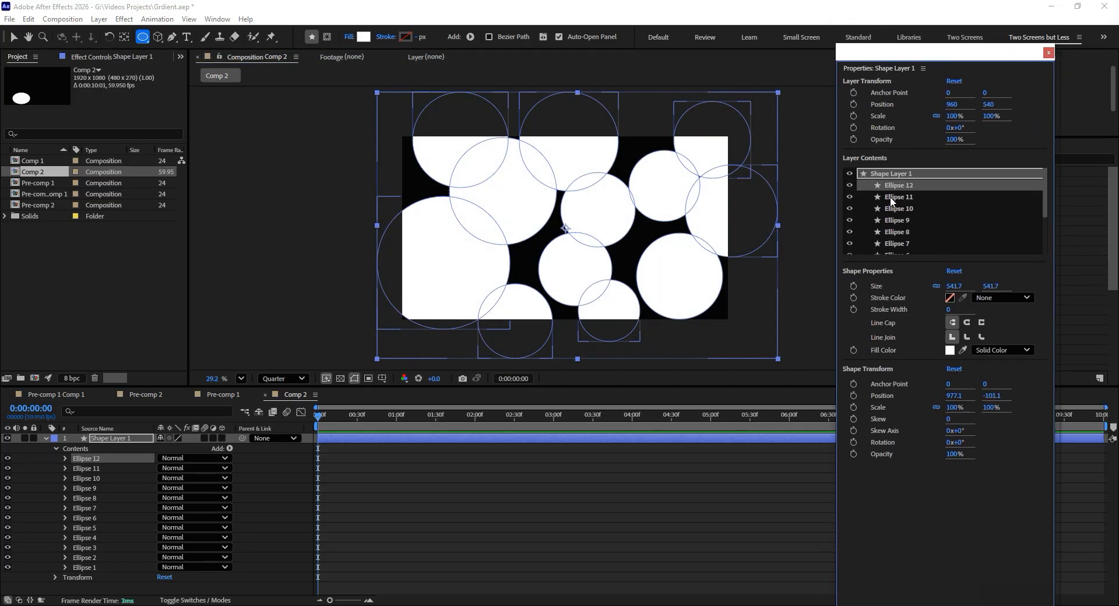
{"action": "left_click", "coordinate": [949, 350]}
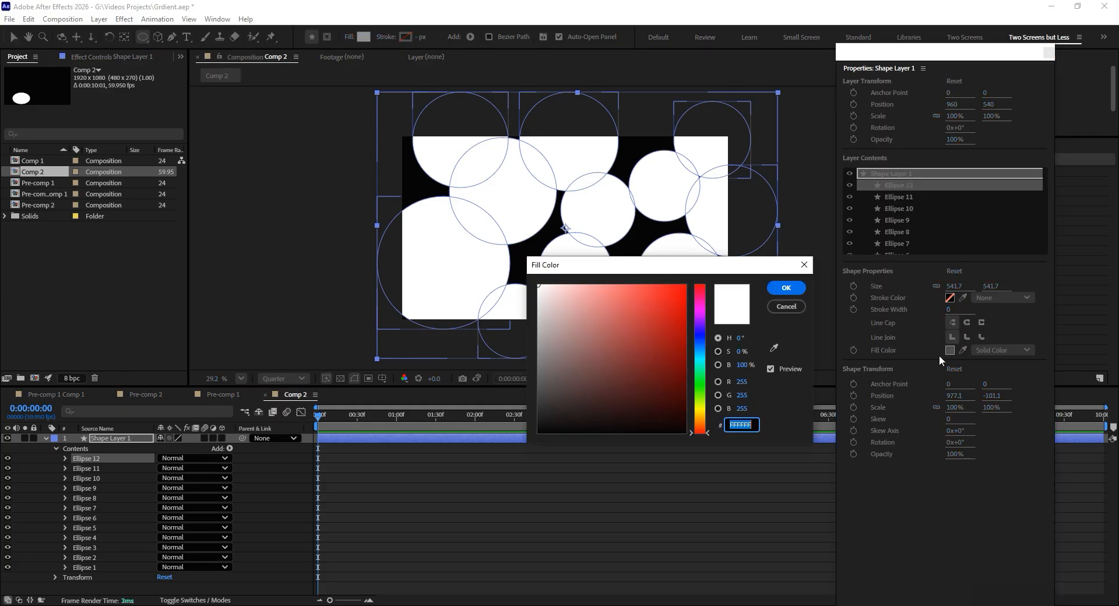
{"action": "left_click_drag", "start_coordinate": [675, 314], "coordinate": [721, 260]}
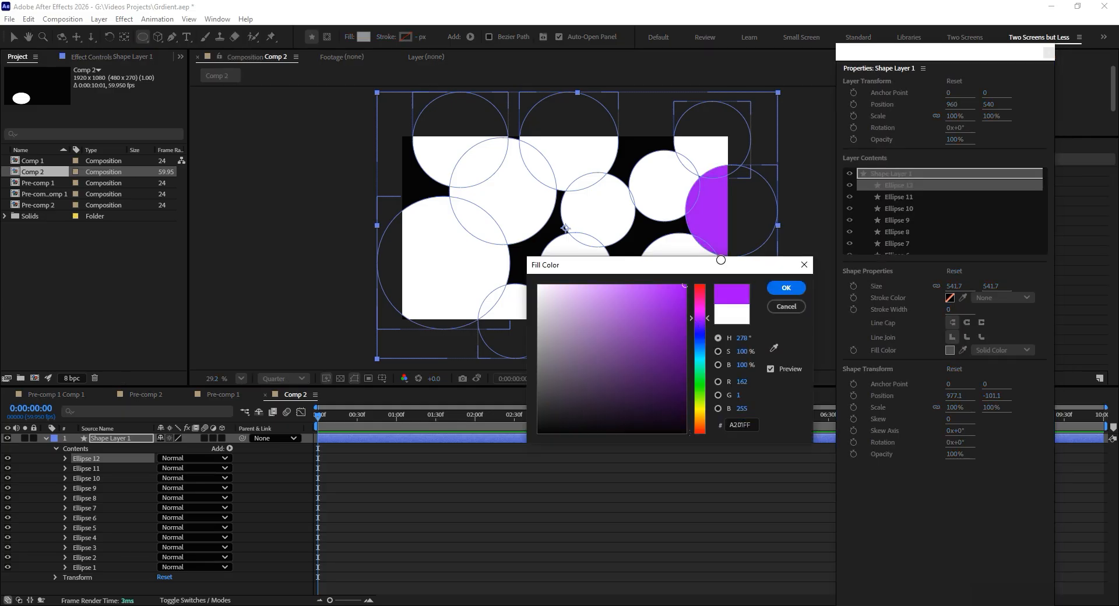
{"action": "left_click", "coordinate": [786, 289]}
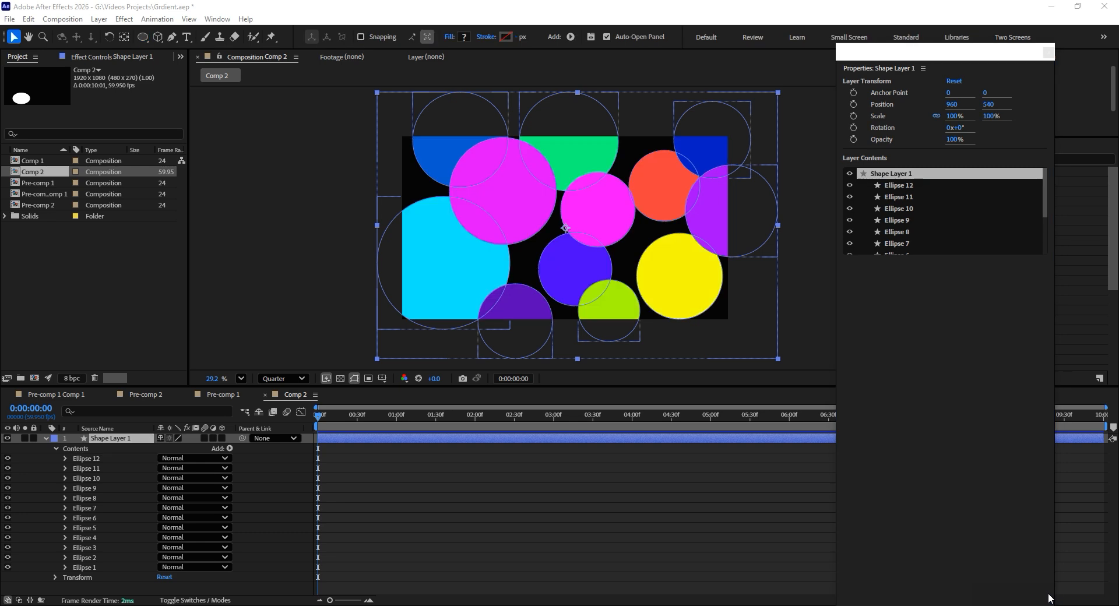
Close the floating shape properties, collapse the shape layer's contents and deselect the layer.
{"action": "left_click", "coordinate": [786, 197]}
{"action": "left_click", "coordinate": [706, 215]}
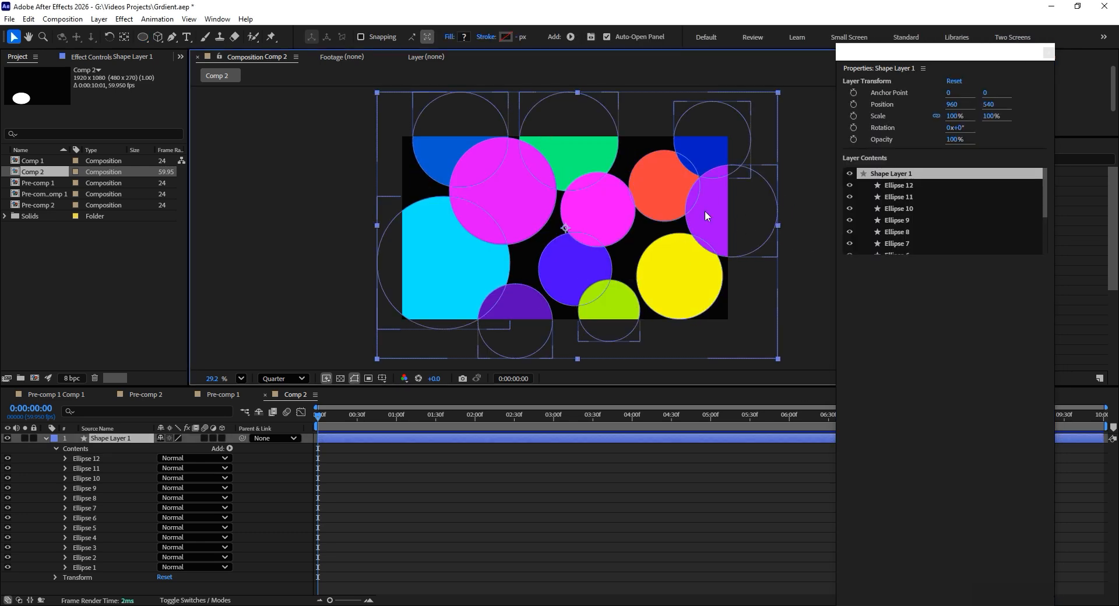
{"action": "left_click", "coordinate": [911, 191]}
{"action": "left_click", "coordinate": [896, 246]}
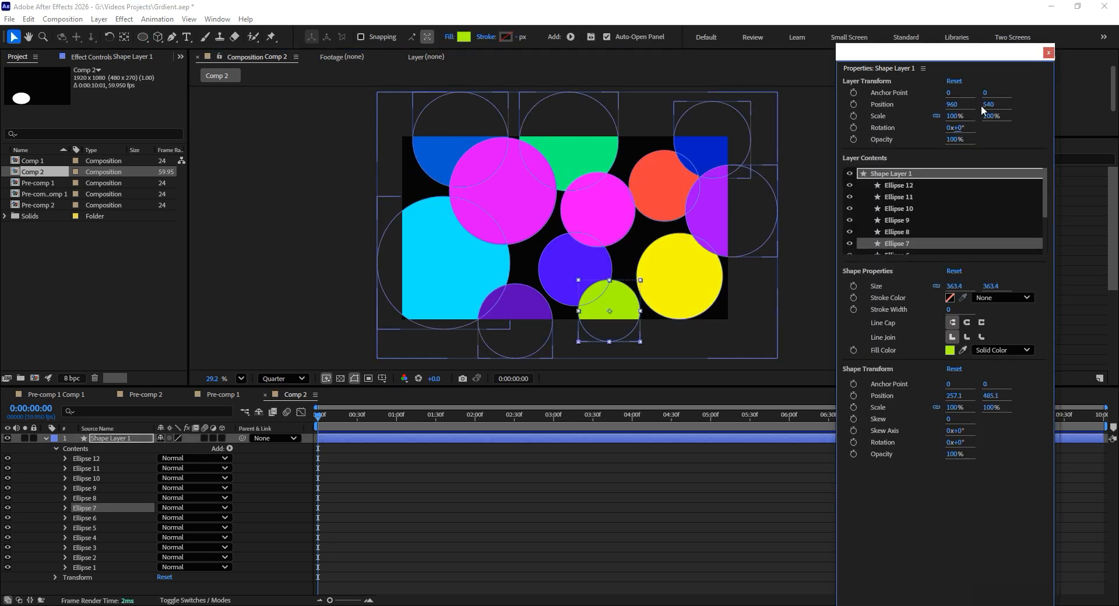
{"action": "left_click", "coordinate": [1049, 52]}
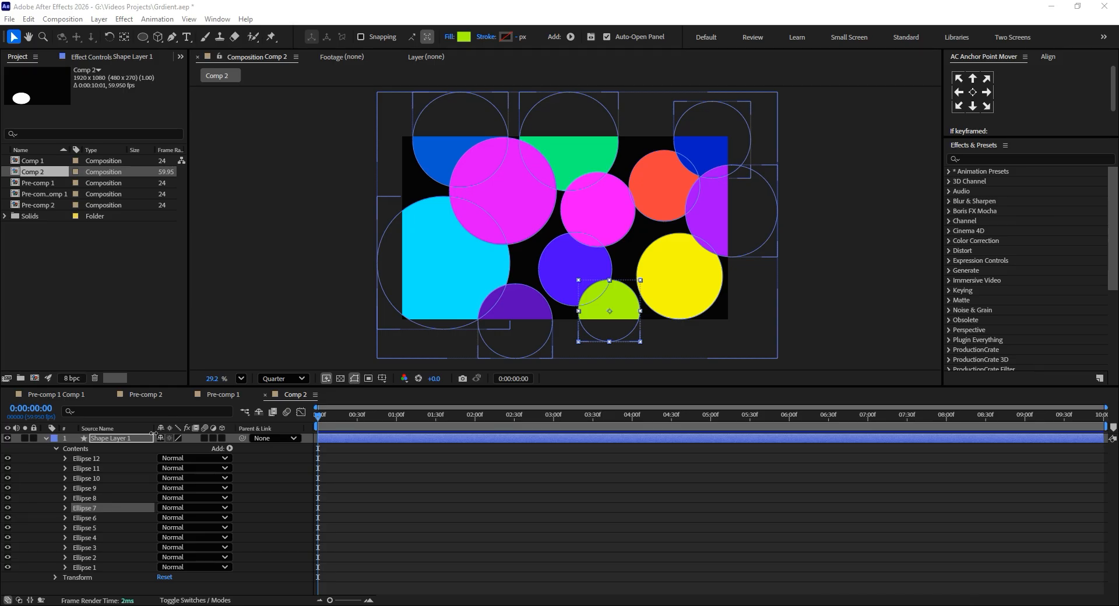
{"action": "left_click", "coordinate": [46, 439]}
{"action": "left_click", "coordinate": [58, 471]}
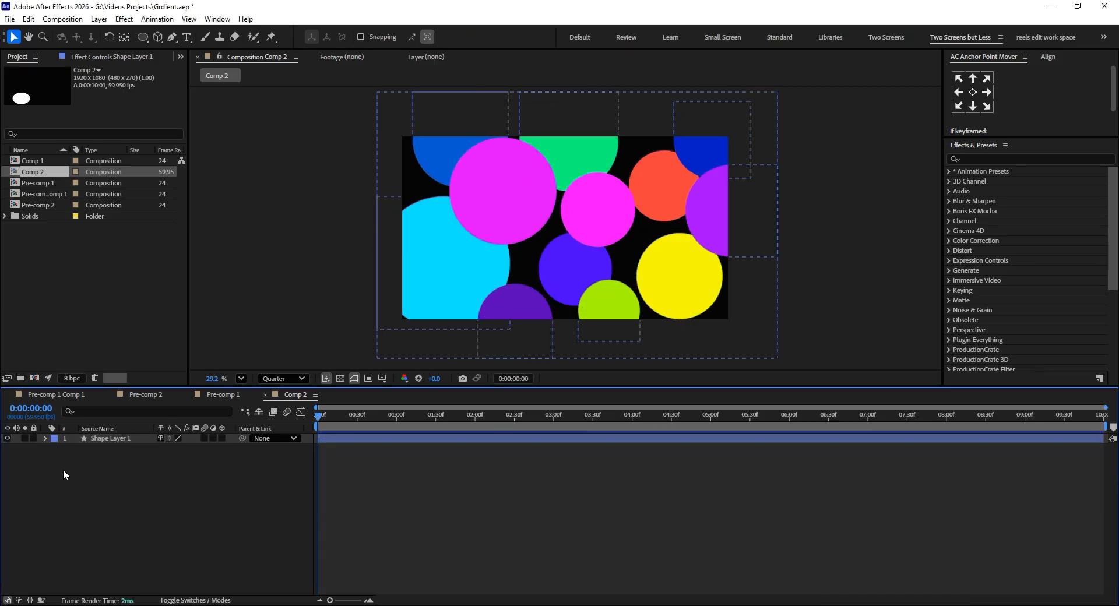
Add a new adjustment layer above the shape layer.
{"action": "right_click", "coordinate": [63, 470]}
{"action": "mouse_move", "coordinate": [164, 330]}
{"action": "left_click", "coordinate": [251, 424]}
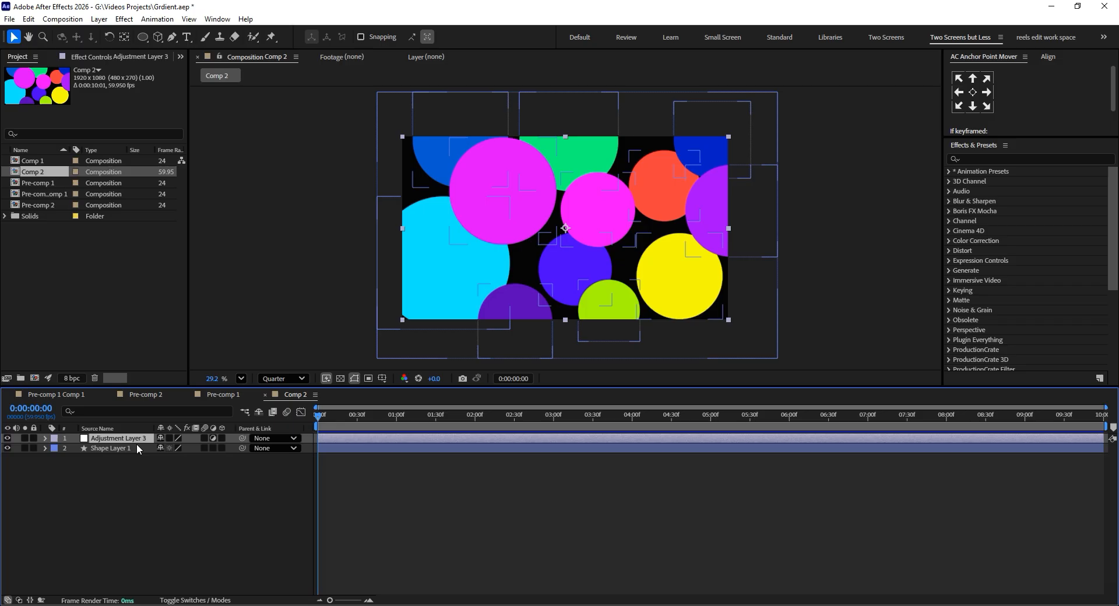
Apply Gaussian Blur to the adjustment layer and set its blurriness to 597.8.
{"action": "key", "text": "ctrl+space"}
{"action": "type", "text": "gaus"}
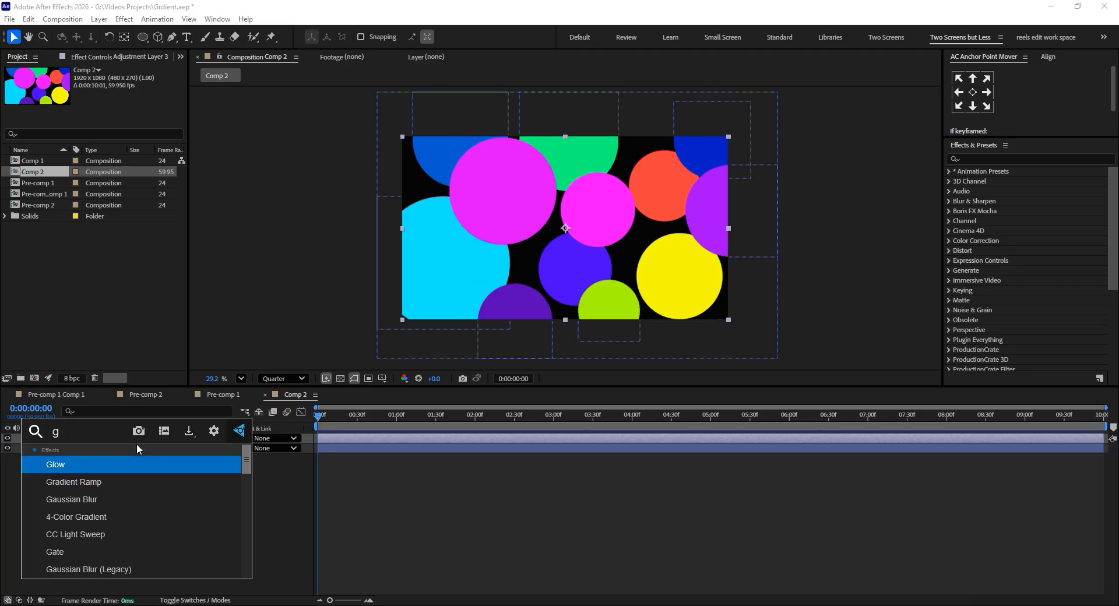
{"action": "left_click", "coordinate": [133, 463]}
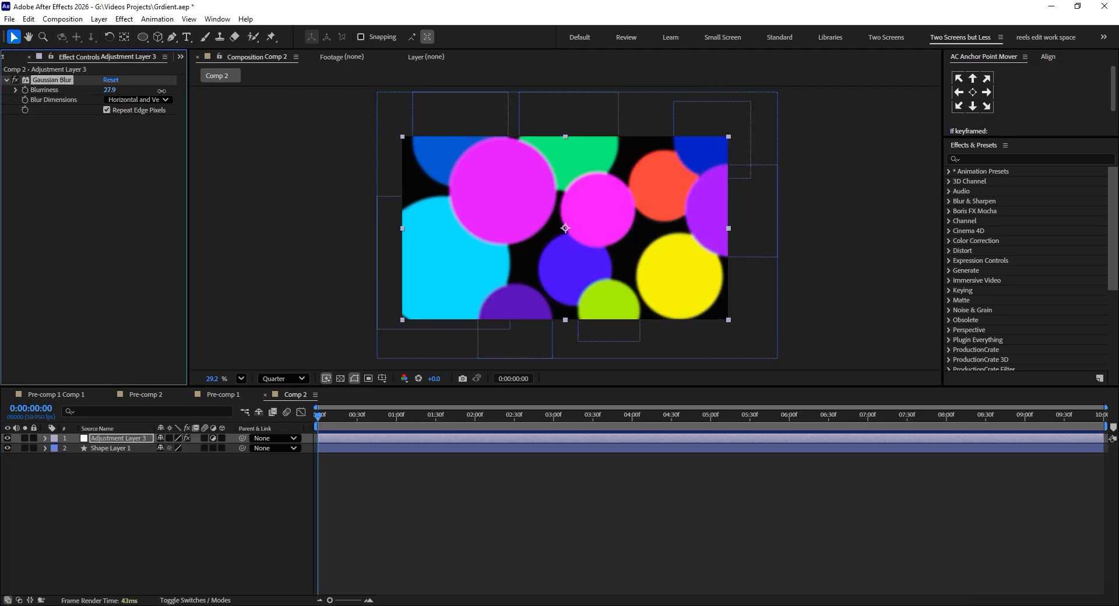
{"action": "left_click_drag", "start_coordinate": [162, 91], "coordinate": [247, 91]}
{"action": "left_click_drag", "start_coordinate": [105, 92], "coordinate": [158, 92]}
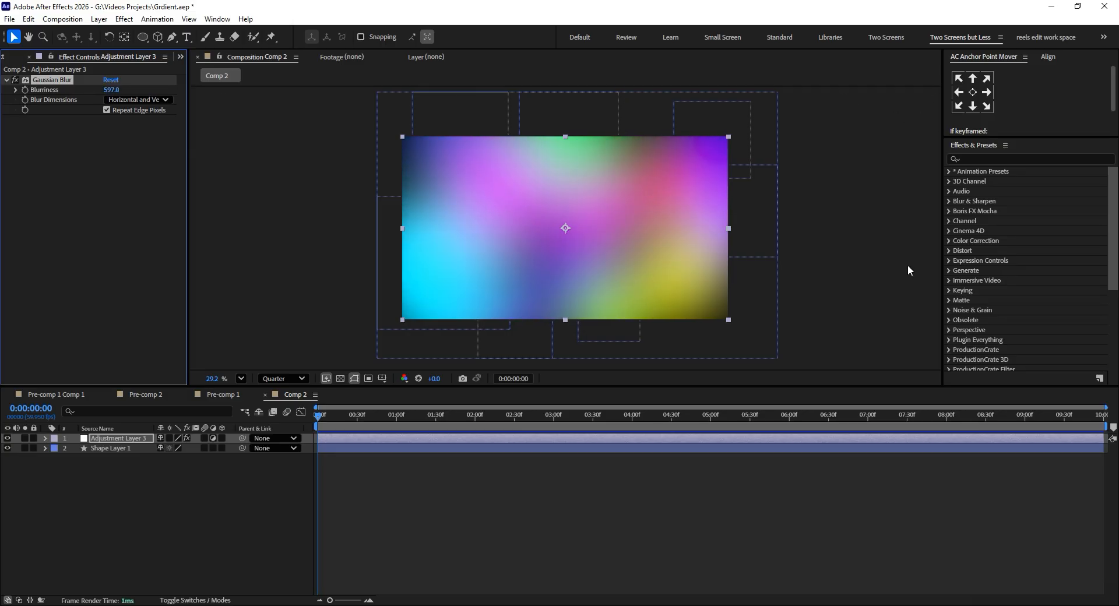
Move the adjustment layer sideways to compare the blurred and unblurred circles, and undo the move.
{"action": "left_click", "coordinate": [862, 260]}
{"action": "mouse_move", "coordinate": [320, 417]}
{"action": "left_mouse_down"}
{"action": "mouse_move", "coordinate": [342, 429]}
{"action": "mouse_move", "coordinate": [318, 428]}
{"action": "left_mouse_up"}
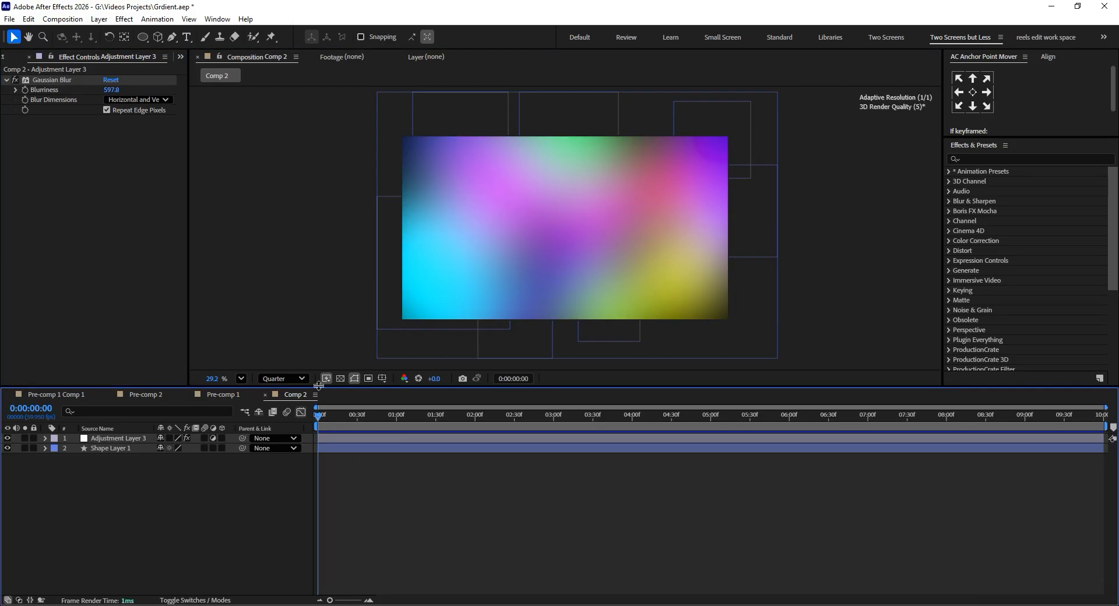
{"action": "left_click_drag", "start_coordinate": [529, 226], "coordinate": [349, 229]}
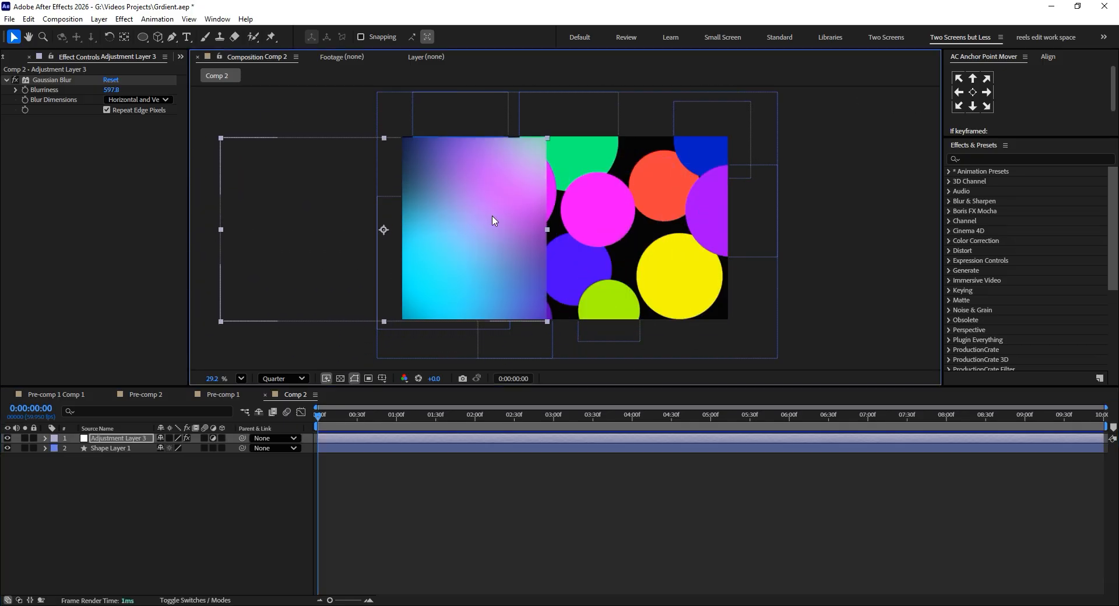
{"action": "key", "text": "ctrl+z"}
Create a 1920 × 1080 px solid in a purple sampled from the gradient and place it beneath the shape layer.
{"action": "right_click", "coordinate": [153, 493]}
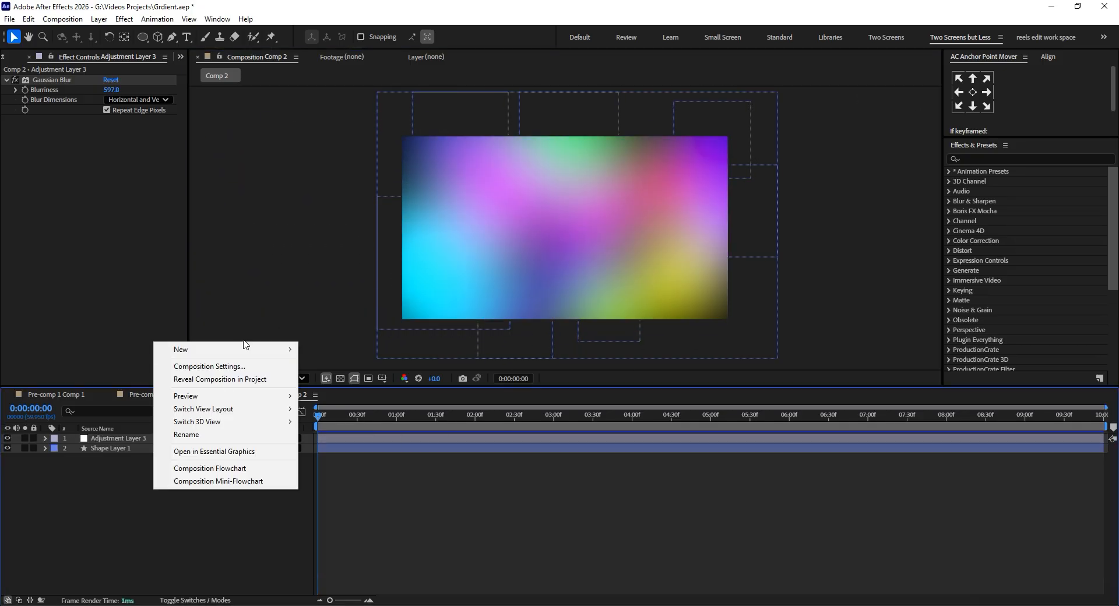
{"action": "mouse_move", "coordinate": [245, 349]}
{"action": "left_click", "coordinate": [362, 377]}
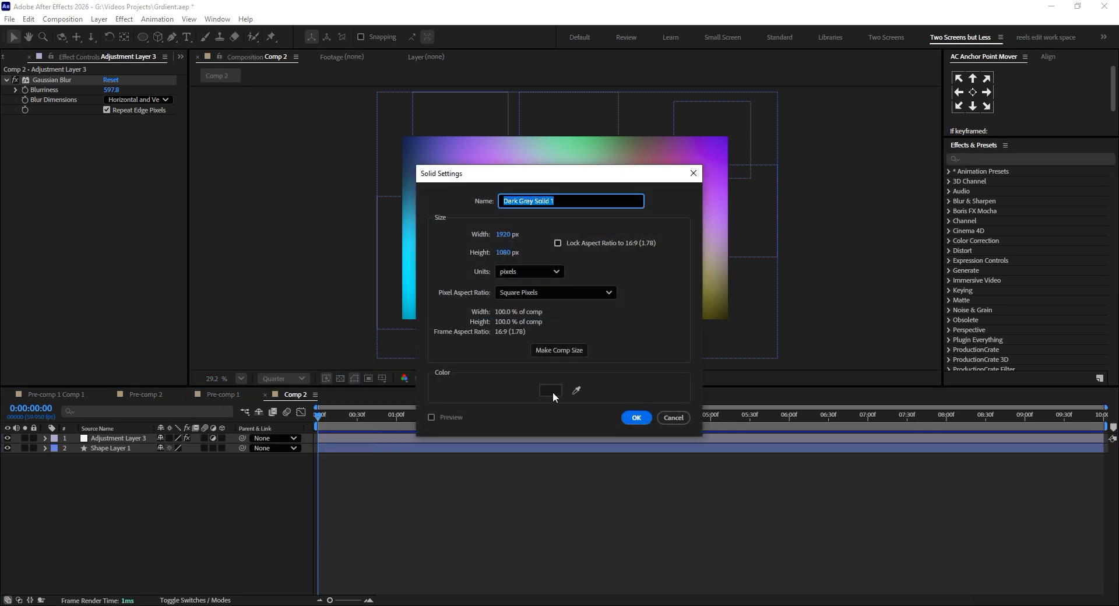
{"action": "left_click_drag", "start_coordinate": [581, 175], "coordinate": [366, 175]}
{"action": "left_click", "coordinate": [362, 390]}
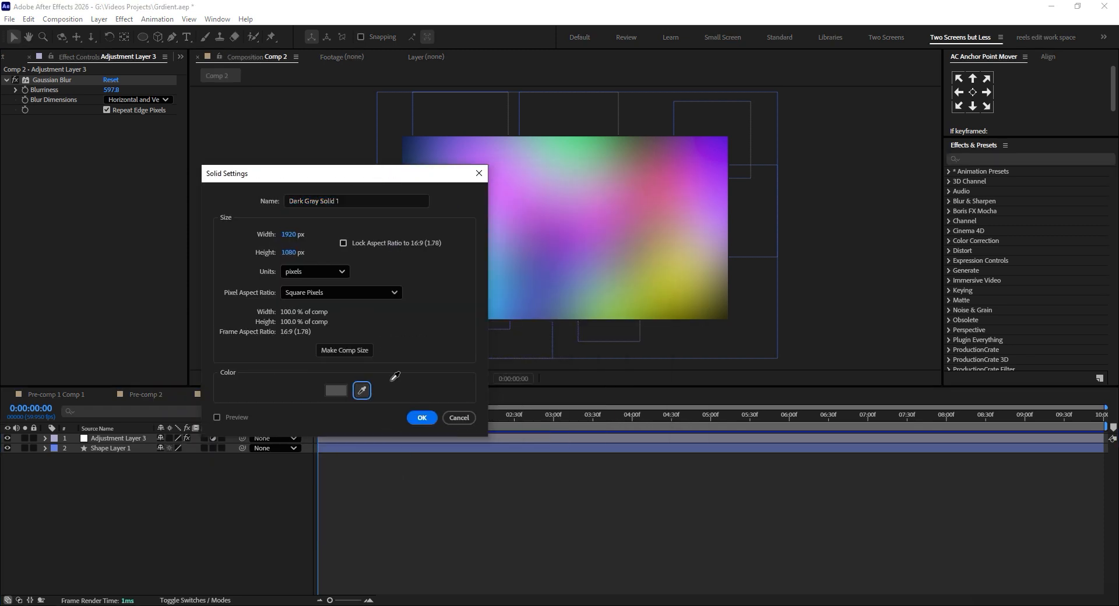
{"action": "left_click", "coordinate": [419, 421]}
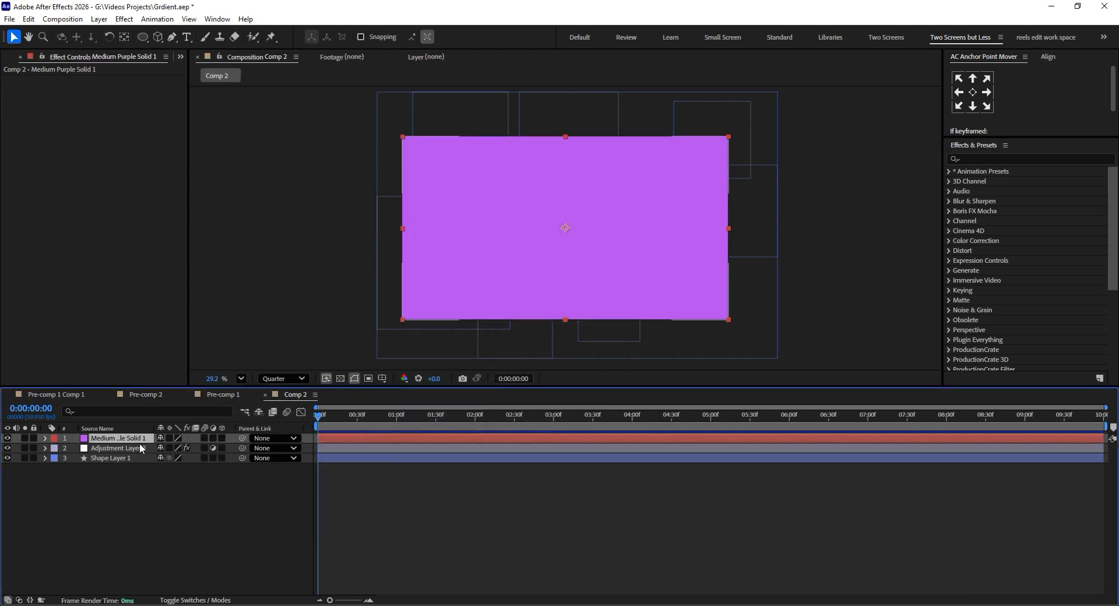
{"action": "left_click_drag", "start_coordinate": [138, 441], "coordinate": [109, 502]}
{"action": "left_click", "coordinate": [105, 534]}
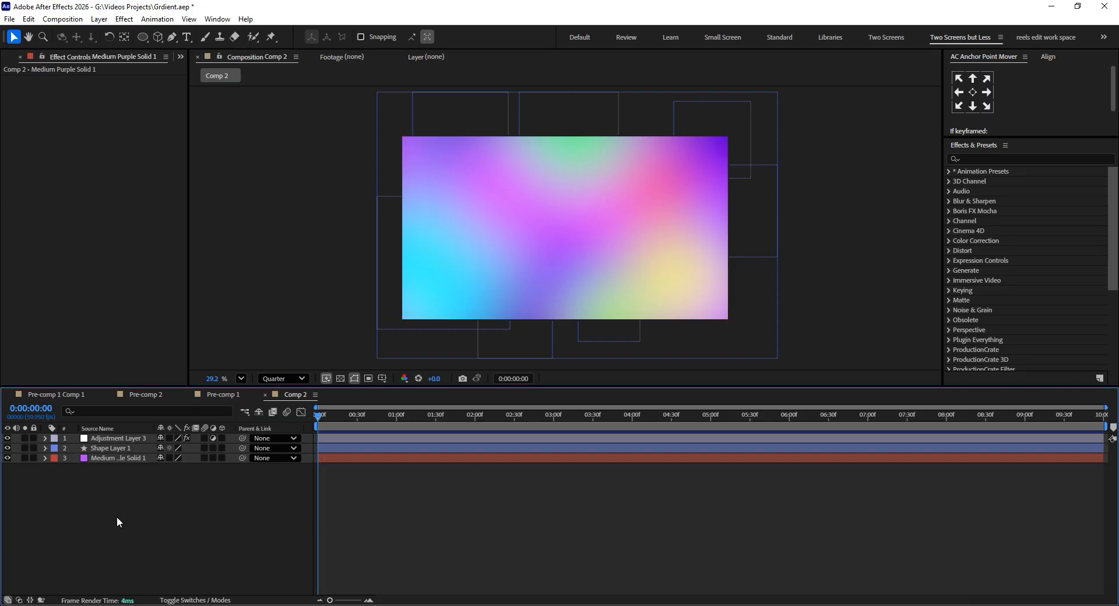
Set the adjustment layer's Gaussian Blur blurriness to 538.4.
{"action": "left_click", "coordinate": [149, 448]}
{"action": "left_click", "coordinate": [143, 439]}
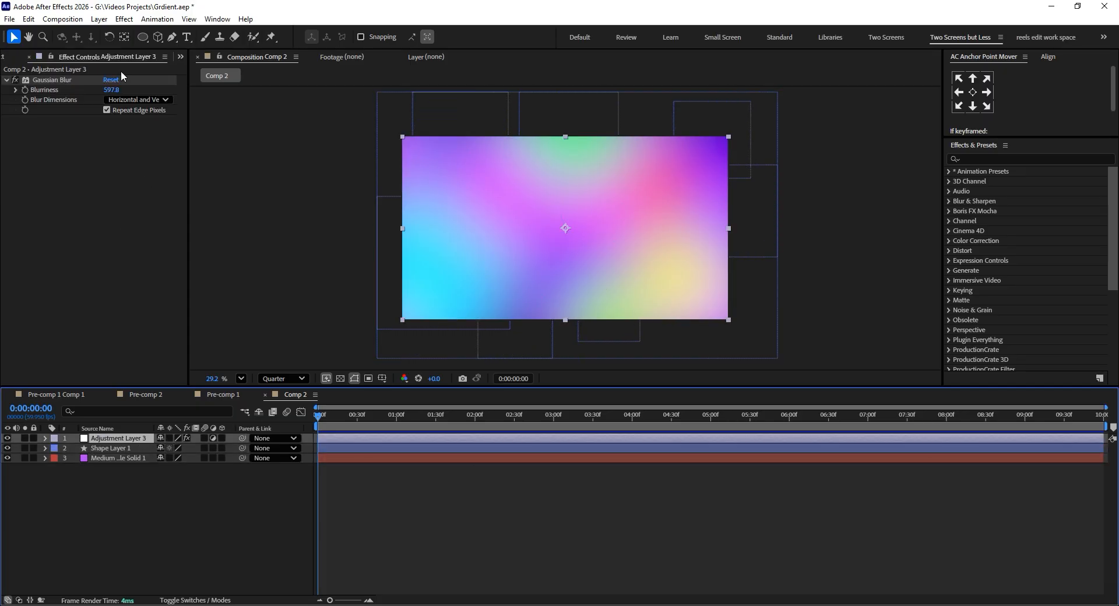
{"action": "left_click_drag", "start_coordinate": [111, 91], "coordinate": [2, 90]}
{"action": "left_click_drag", "start_coordinate": [114, 90], "coordinate": [112, 90]}
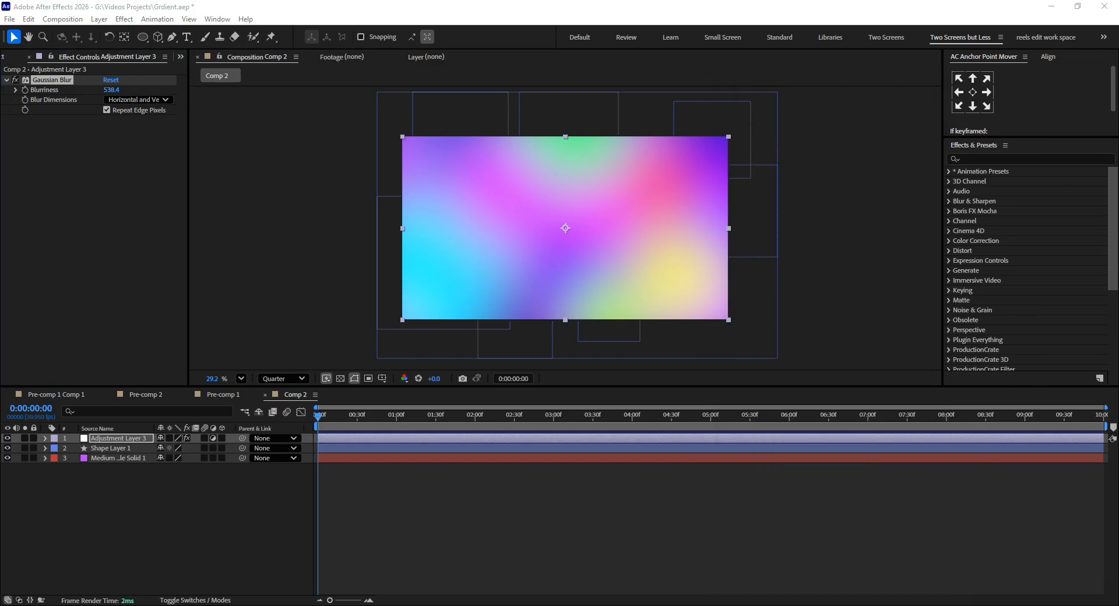
{"action": "left_click", "coordinate": [123, 192]}
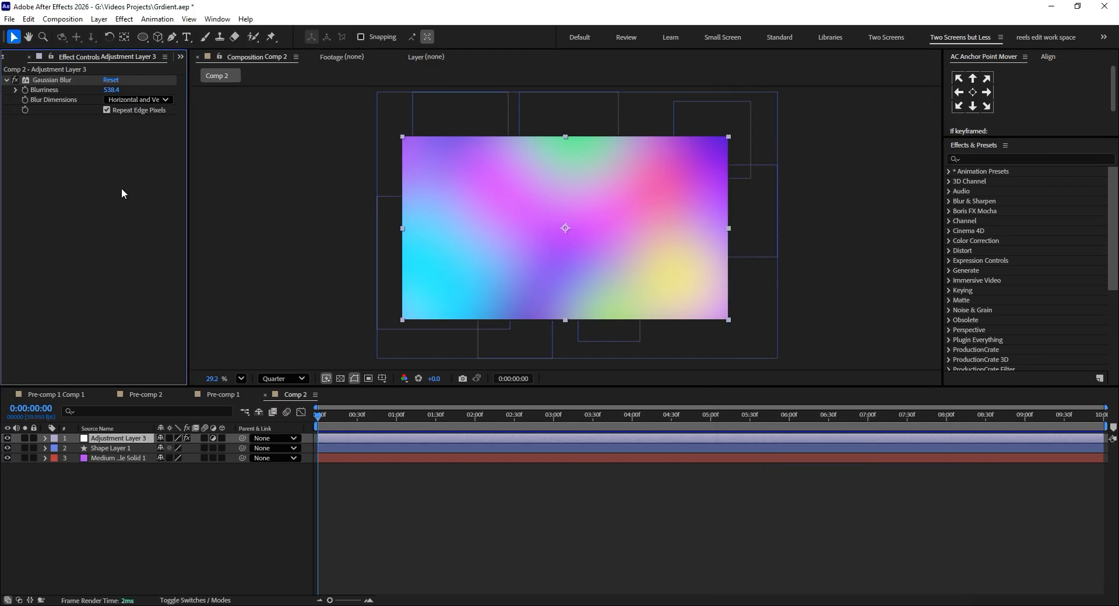
Apply the Hue/Saturation effect to the adjustment layer.
{"action": "key", "text": "ctrl+space"}
{"action": "type", "text": "sat"}
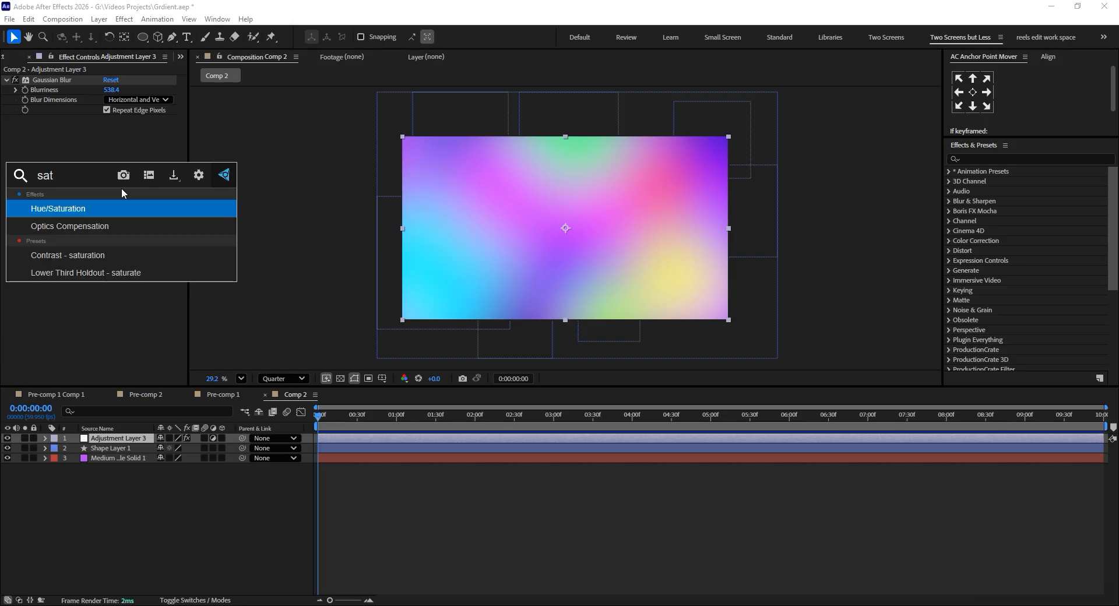
{"action": "left_click", "coordinate": [93, 209]}
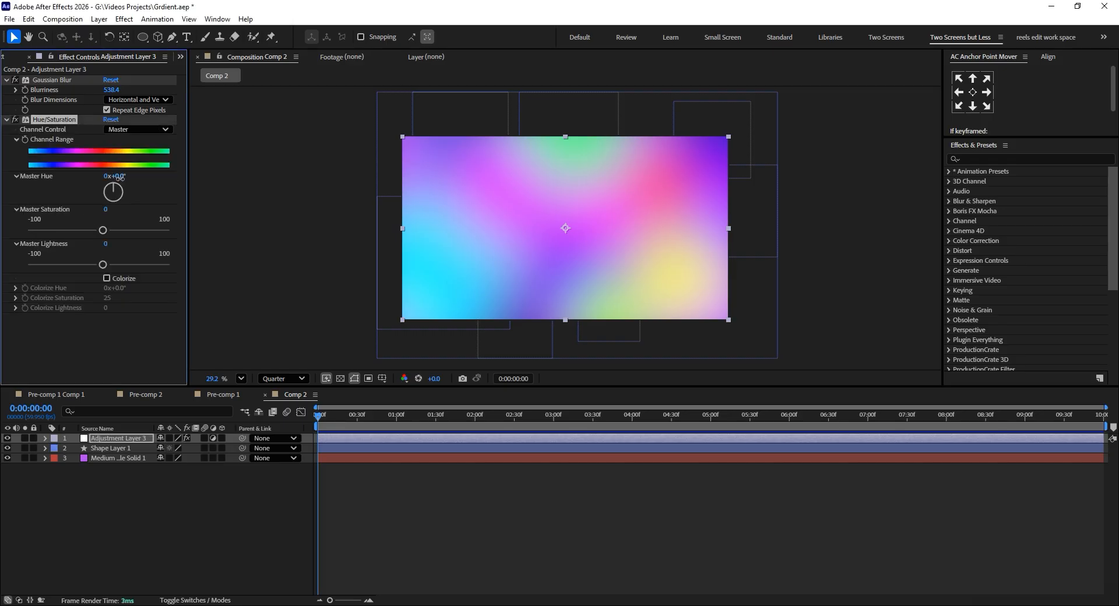
Try shifting the Master Hue of the adjustment layer's Hue/Saturation effect, and remove that effect.
{"action": "mouse_move", "coordinate": [119, 176]}
{"action": "left_mouse_down"}
{"action": "mouse_move", "coordinate": [432, 178]}
{"action": "mouse_move", "coordinate": [132, 181]}
{"action": "left_mouse_up"}
{"action": "left_click_drag", "start_coordinate": [430, 414], "coordinate": [450, 413]}
{"action": "key", "text": "Delete"}
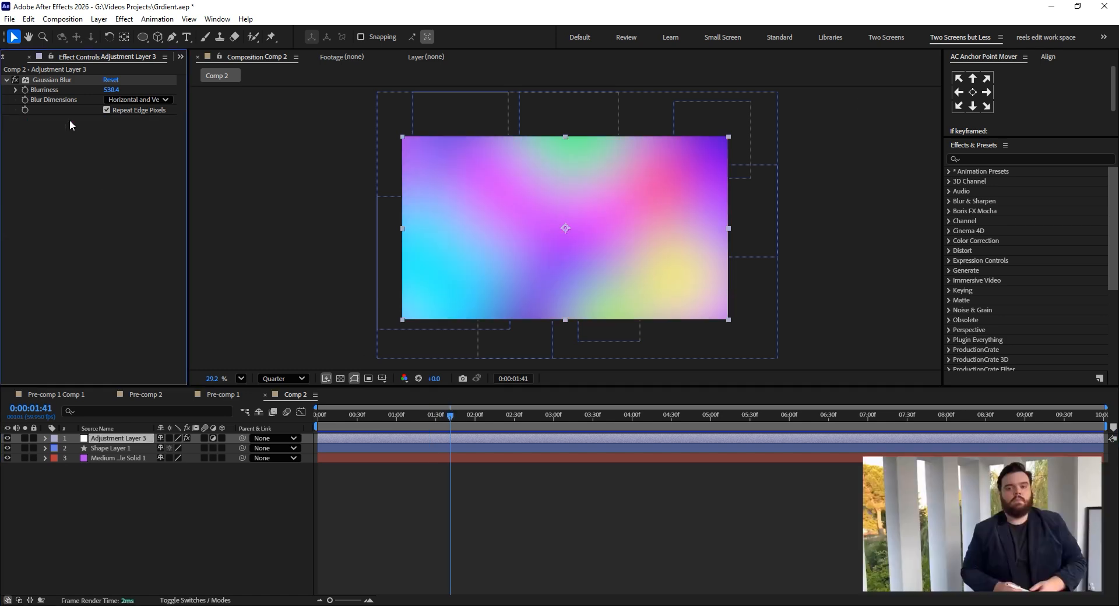
{"action": "left_click_drag", "start_coordinate": [324, 419], "coordinate": [424, 416]}
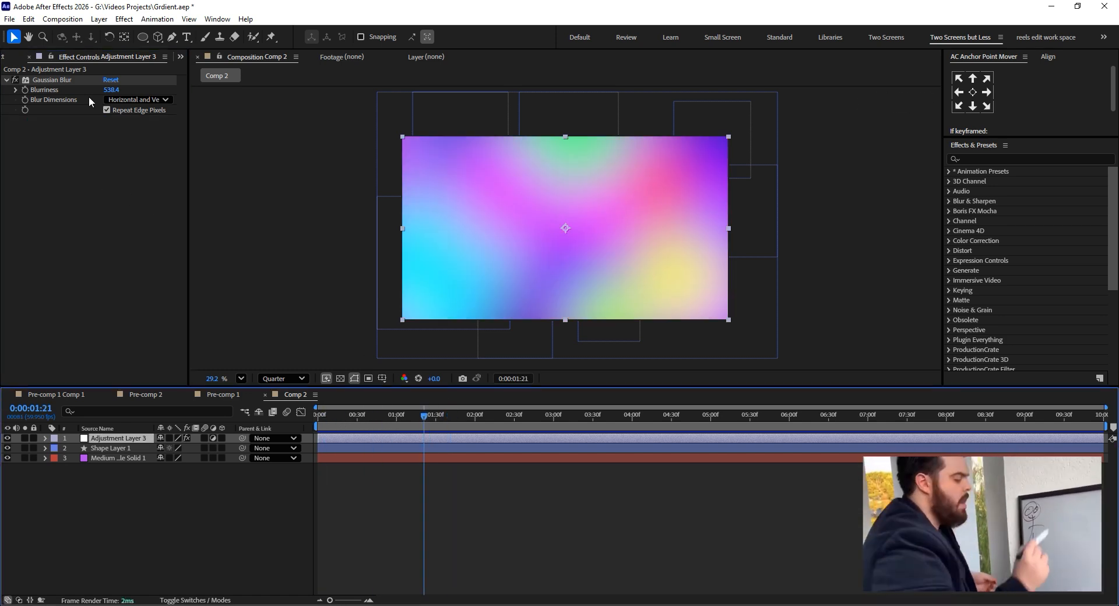
With Gaussian Blur switched off, apply Turbulent Displace above it on the adjustment layer, with Amount 139 and Size 160.
{"action": "left_click", "coordinate": [16, 80]}
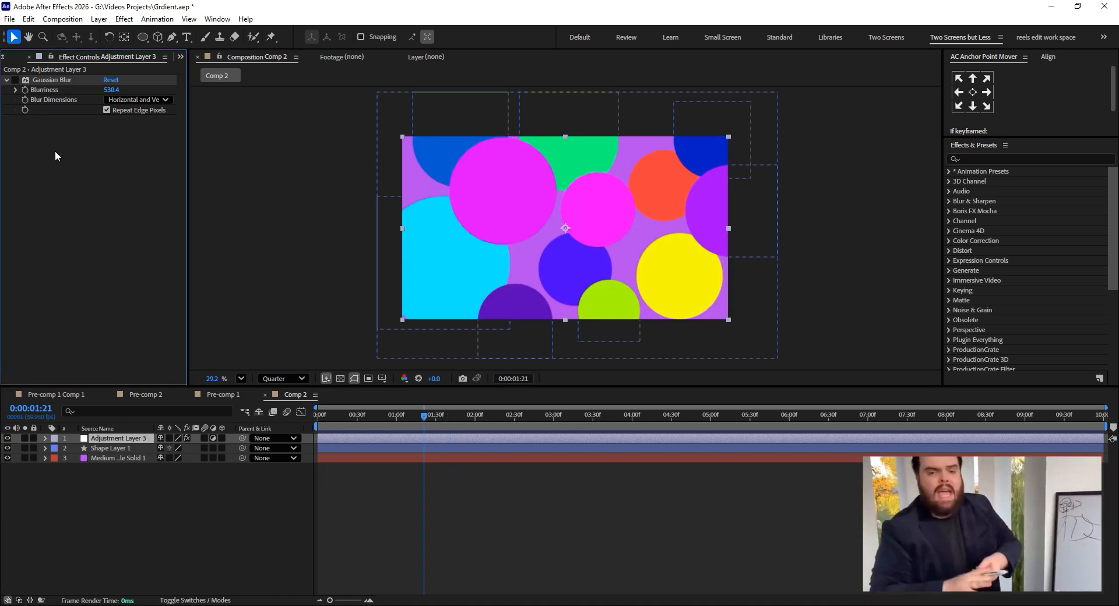
{"action": "left_click", "coordinate": [965, 158]}
{"action": "type", "text": "turb"}
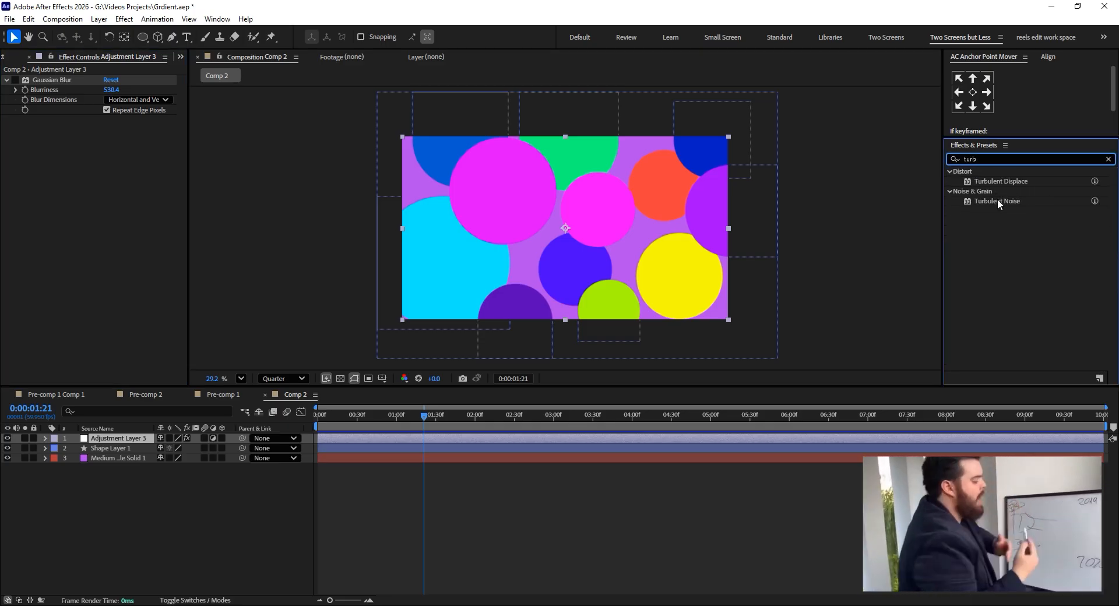
{"action": "left_click_drag", "start_coordinate": [998, 182], "coordinate": [71, 173]}
{"action": "left_click_drag", "start_coordinate": [113, 75], "coordinate": [68, 85]}
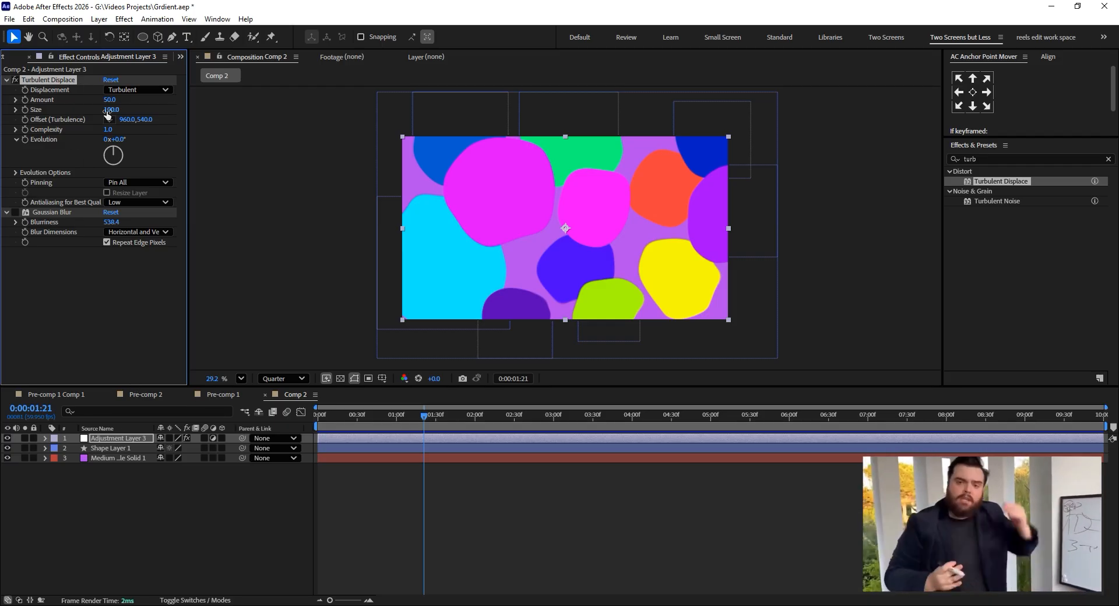
{"action": "left_click_drag", "start_coordinate": [120, 111], "coordinate": [148, 115]}
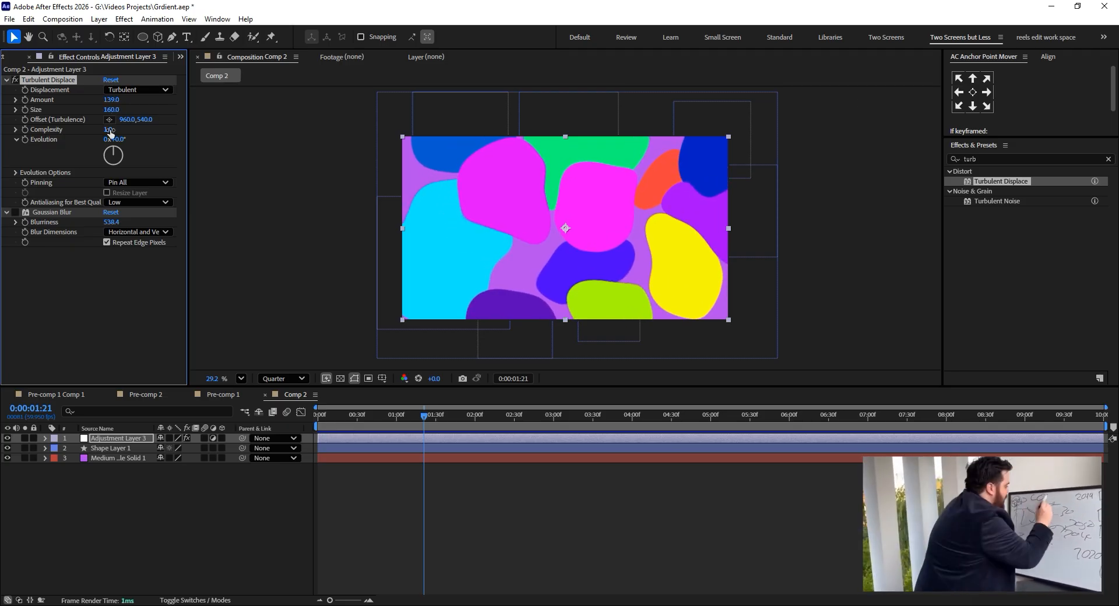
Add the expression time*50 to the Evolution property of Turbulent Displace.
{"action": "left_click", "coordinate": [25, 140], "text": "alt"}
{"action": "type", "text": "time"}
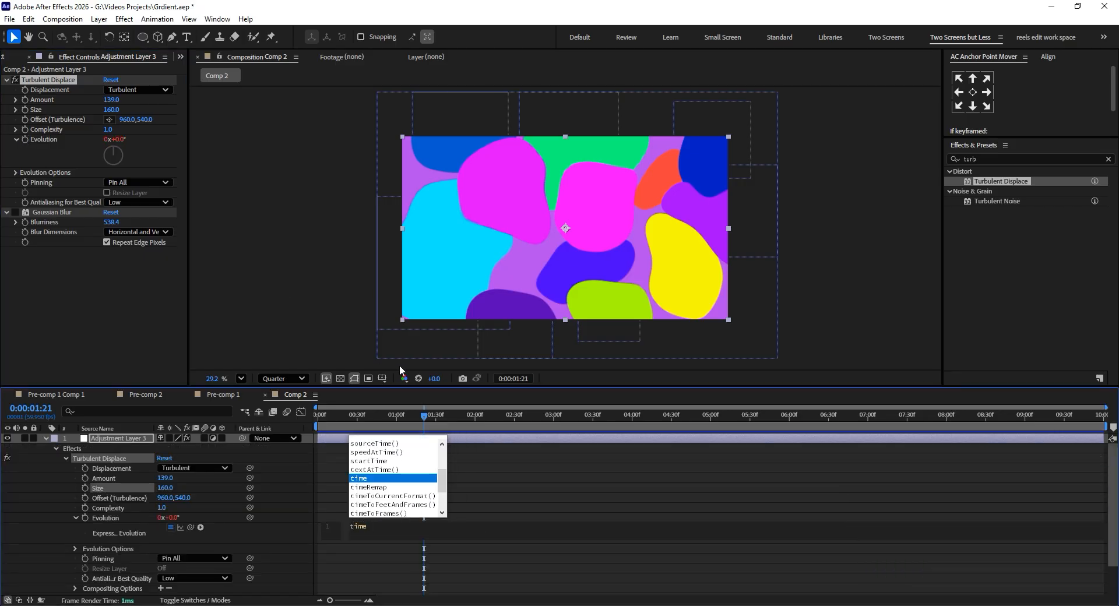
{"action": "type", "text": "*"}
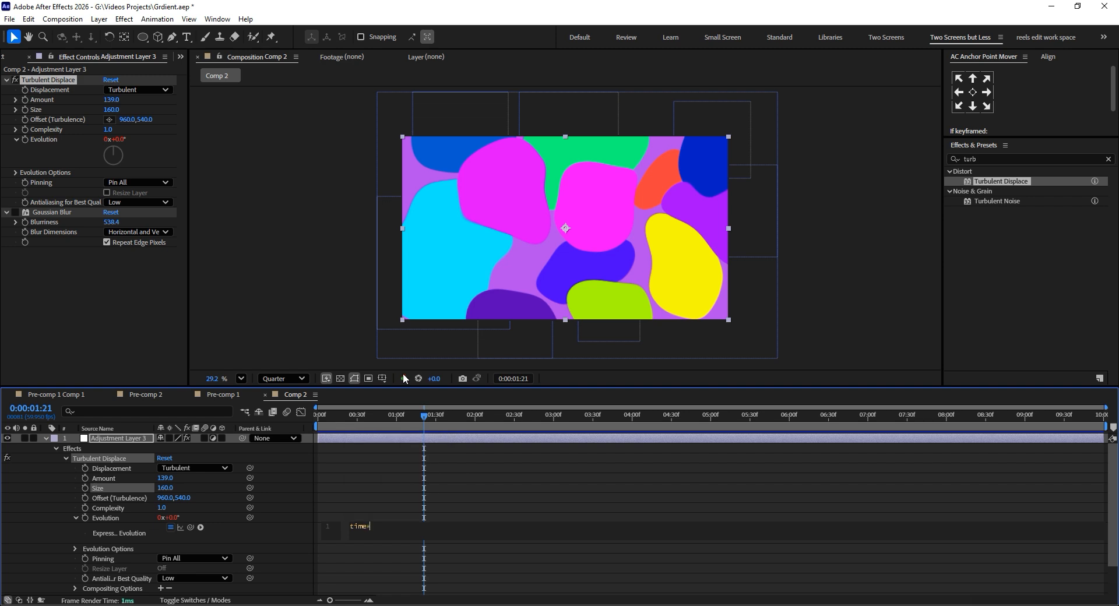
{"action": "type", "text": "50"}
{"action": "left_click", "coordinate": [388, 463]}
Switch the adjustment layer's Gaussian Blur back on and preview the moving gradient from the start.
{"action": "left_click_drag", "start_coordinate": [424, 416], "coordinate": [121, 356]}
{"action": "left_click", "coordinate": [16, 214]}
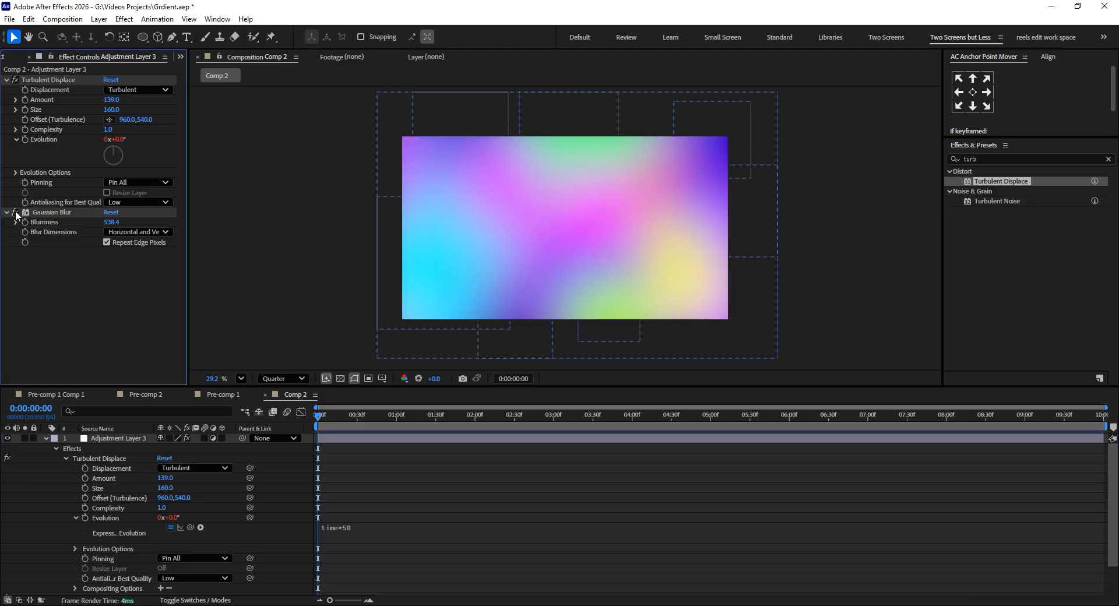
{"action": "left_click_drag", "start_coordinate": [344, 415], "coordinate": [439, 467]}
{"action": "left_click", "coordinate": [44, 438]}
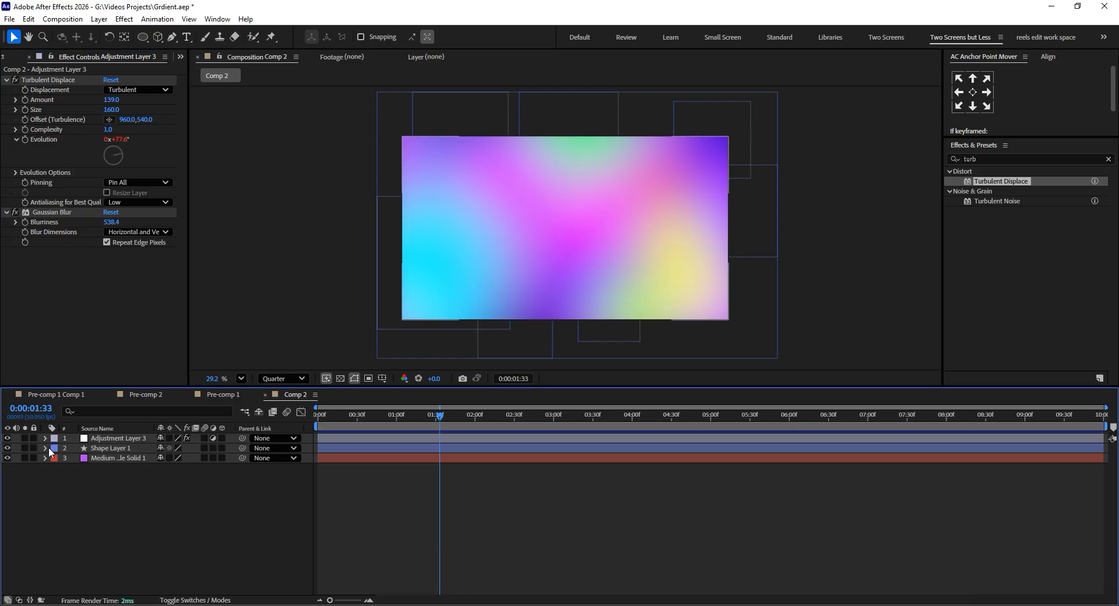
Create a null object and parent the circles' shape layer to it.
{"action": "right_click", "coordinate": [61, 499]}
{"action": "mouse_move", "coordinate": [175, 360]}
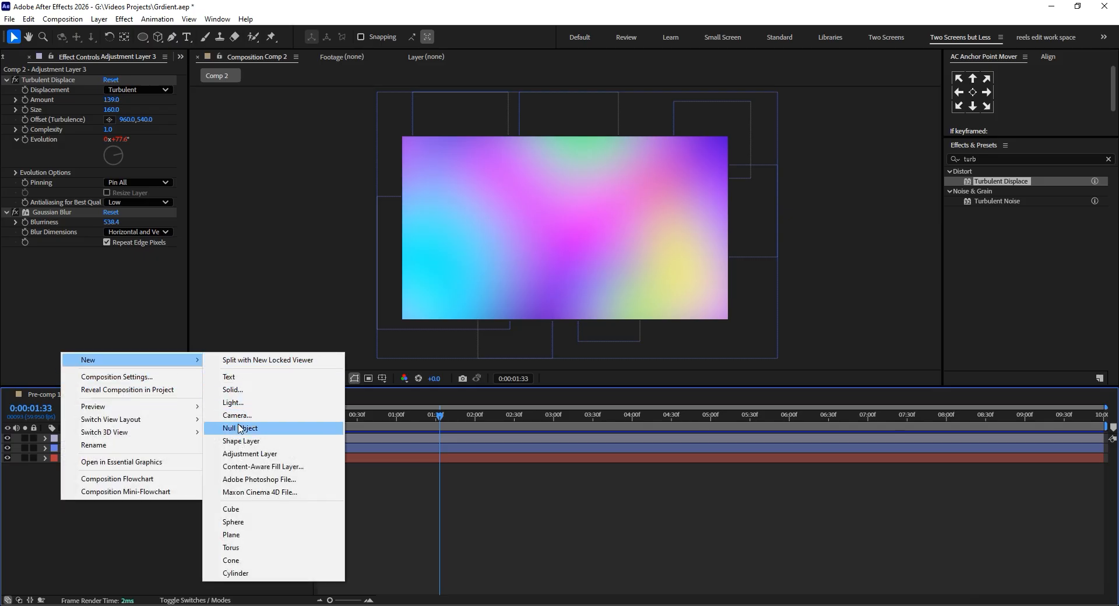
{"action": "left_click", "coordinate": [285, 430]}
{"action": "left_click_drag", "start_coordinate": [243, 458], "coordinate": [107, 443]}
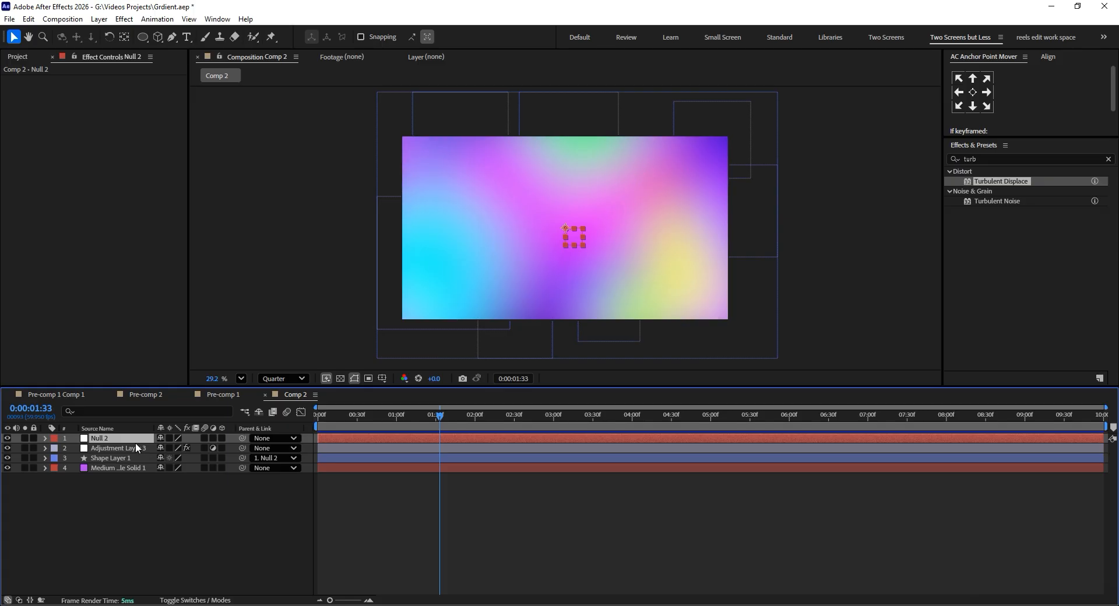
Add the expression time*20 to the null's Rotation and preview the rotating gradient.
{"action": "key", "text": "r"}
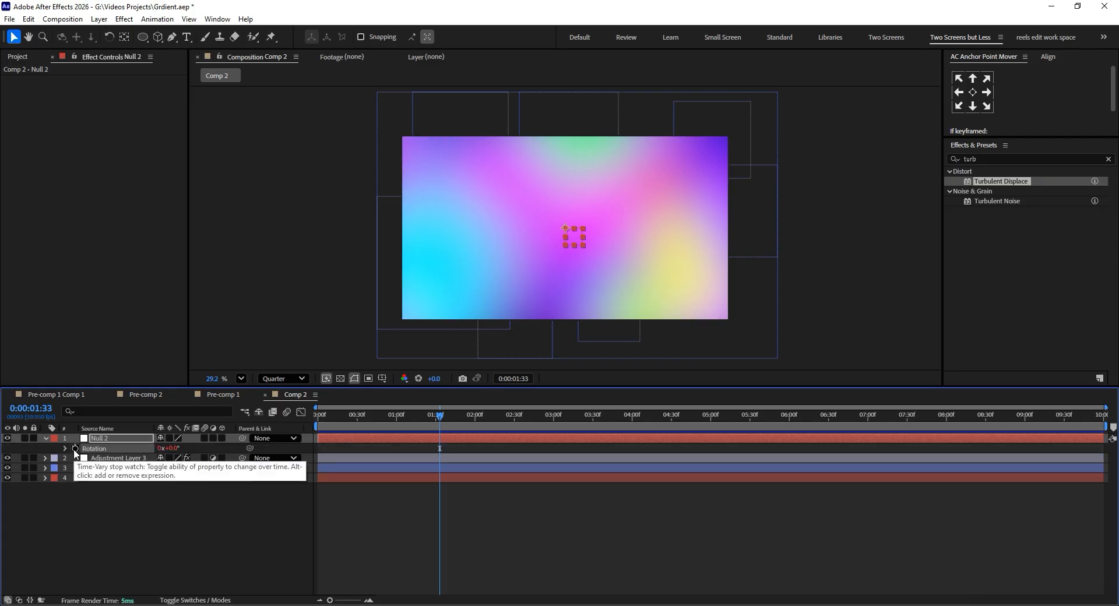
{"action": "left_click", "coordinate": [75, 449], "text": "alt"}
{"action": "type", "text": "ti"}
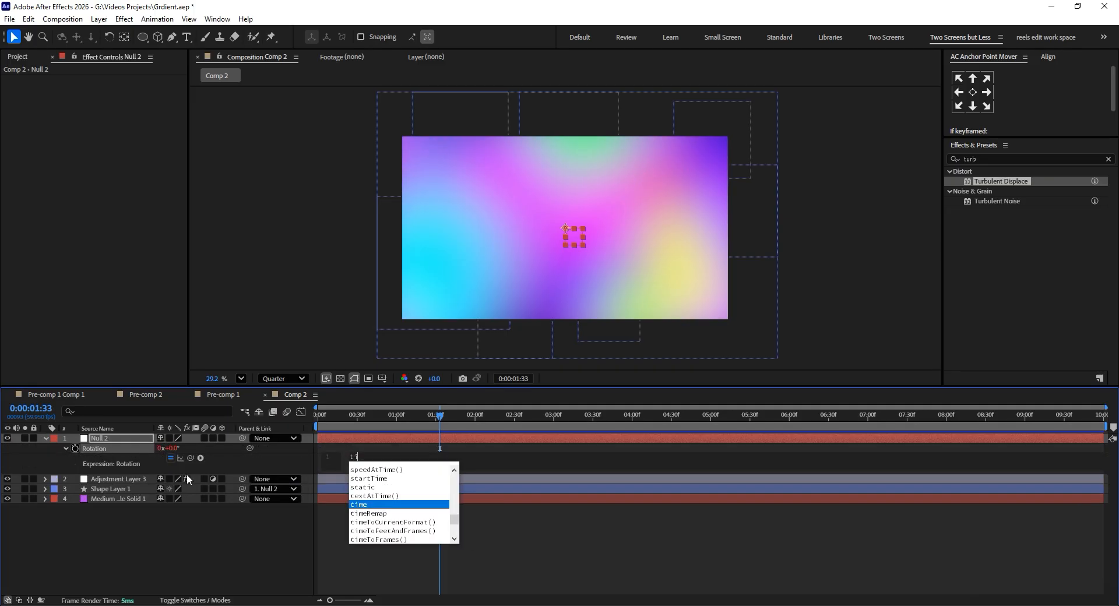
{"action": "left_click", "coordinate": [362, 506]}
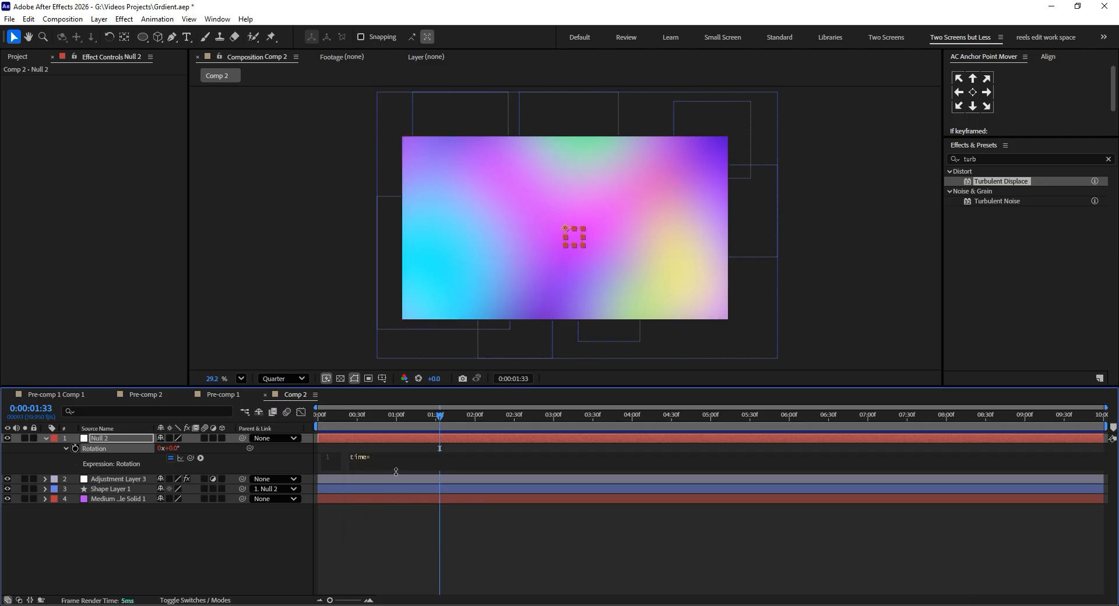
{"action": "left_click_drag", "start_coordinate": [340, 418], "coordinate": [596, 415]}
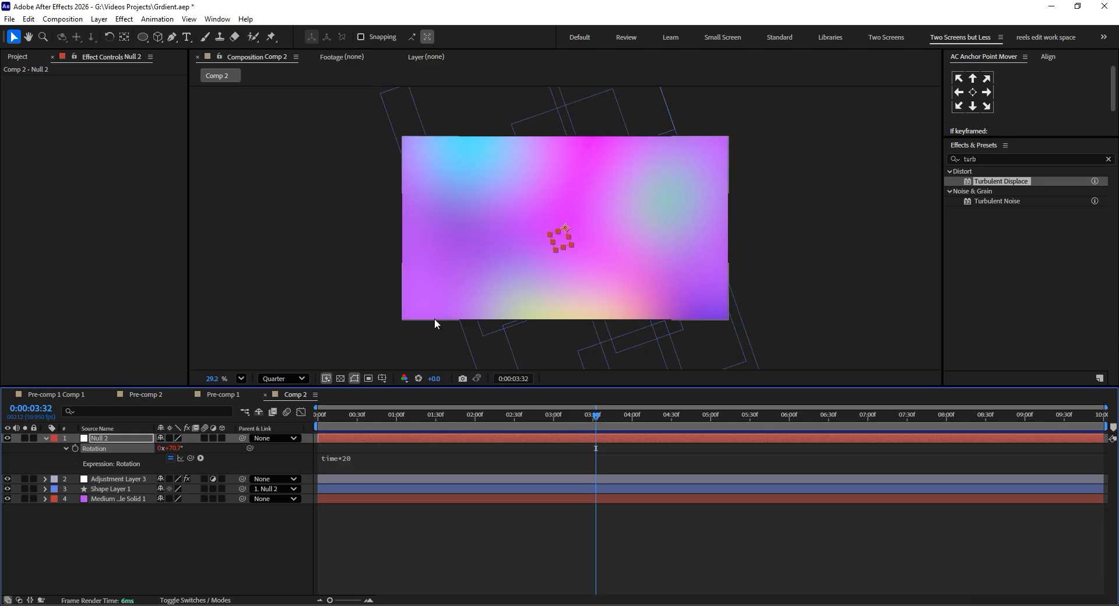
Delete the null object that rotates the shape layer and preview the gradient without it.
{"action": "left_click", "coordinate": [411, 195]}
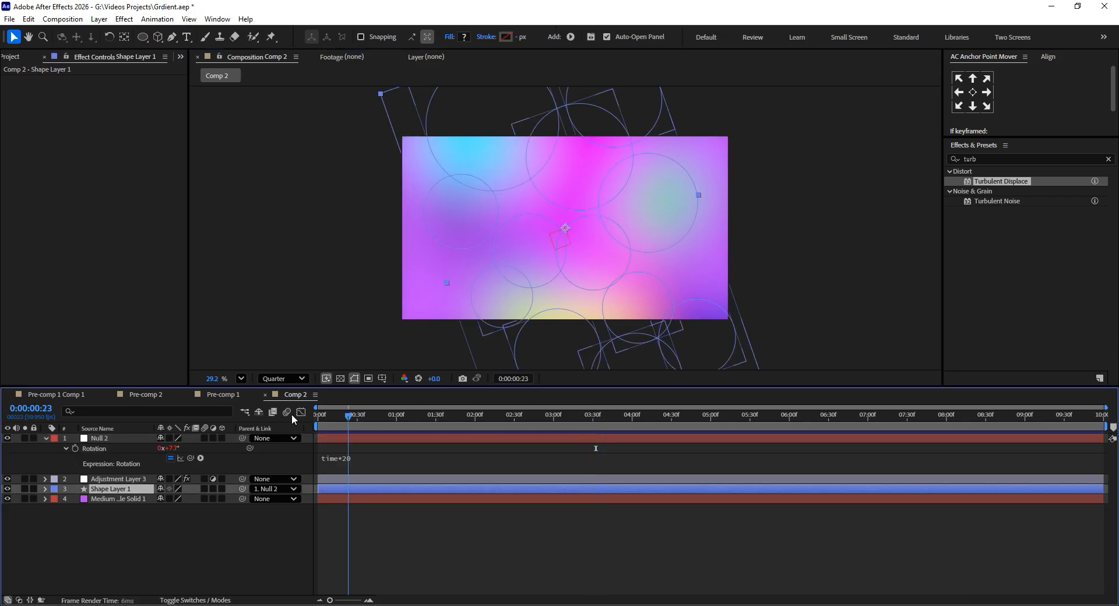
{"action": "key", "text": "Home"}
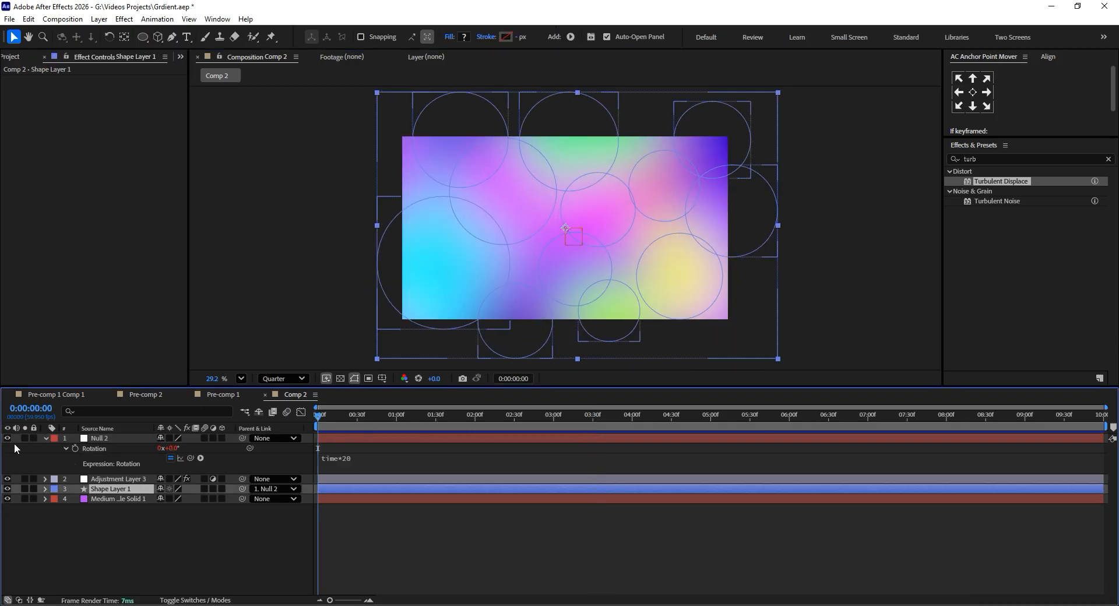
{"action": "left_click", "coordinate": [97, 442]}
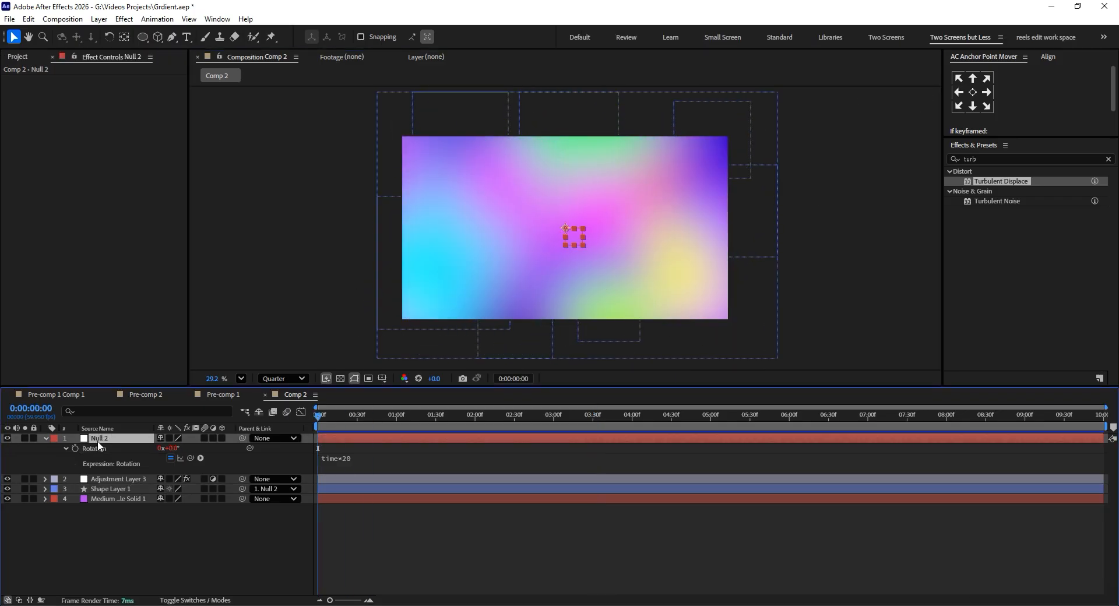
{"action": "key", "text": "Delete"}
{"action": "left_click_drag", "start_coordinate": [327, 416], "coordinate": [823, 428]}
Apply a Glow effect to the adjustment layer with a threshold of 92.5% and a radius of 1000.
{"action": "left_click", "coordinate": [119, 316]}
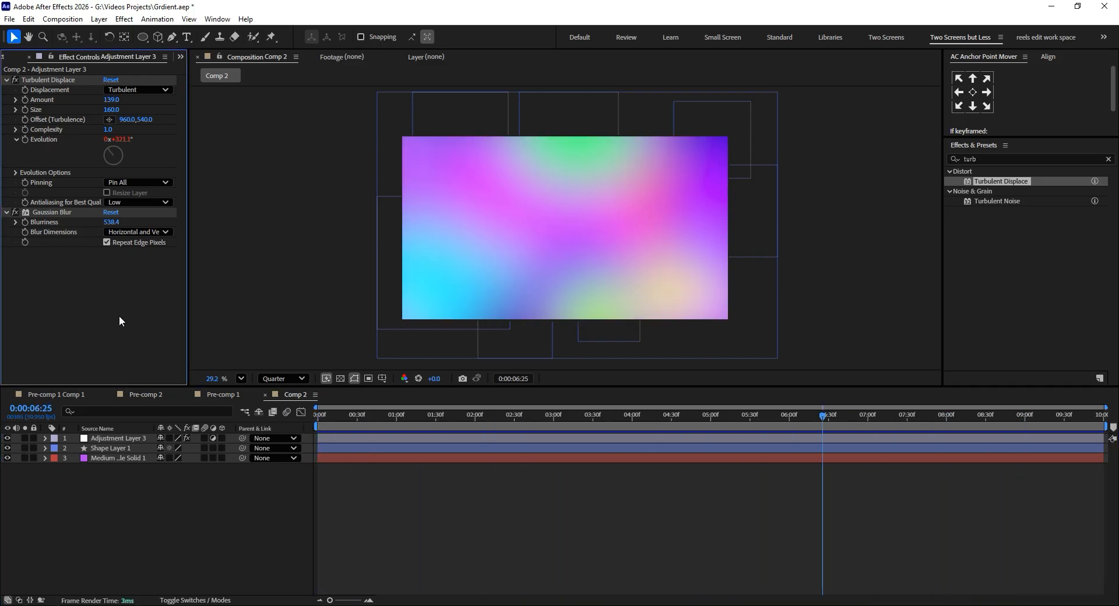
{"action": "left_click", "coordinate": [110, 439]}
{"action": "key", "text": "ctrl+space"}
{"action": "type", "text": "g"}
{"action": "left_click", "coordinate": [72, 330]}
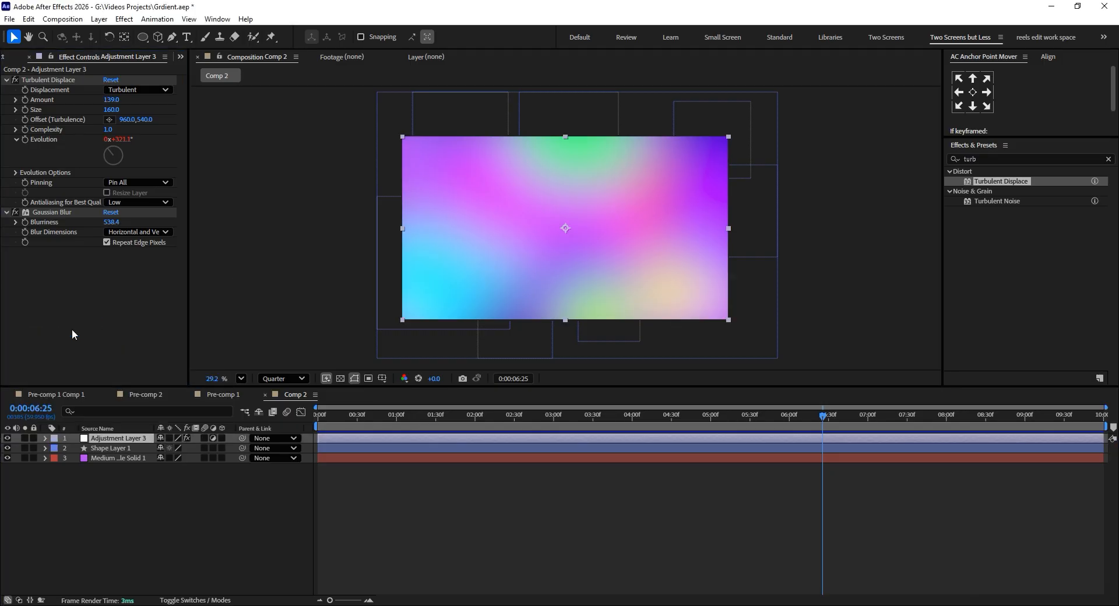
{"action": "left_click_drag", "start_coordinate": [111, 247], "coordinate": [347, 253]}
{"action": "left_click_drag", "start_coordinate": [113, 237], "coordinate": [173, 237]}
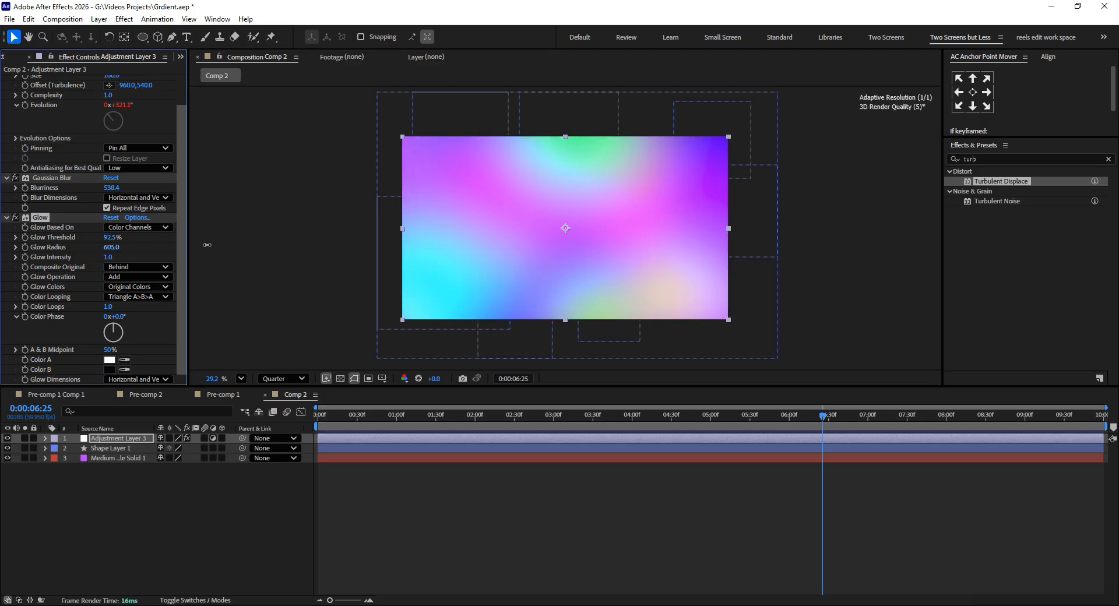
{"action": "left_click_drag", "start_coordinate": [570, 251], "coordinate": [373, 251]}
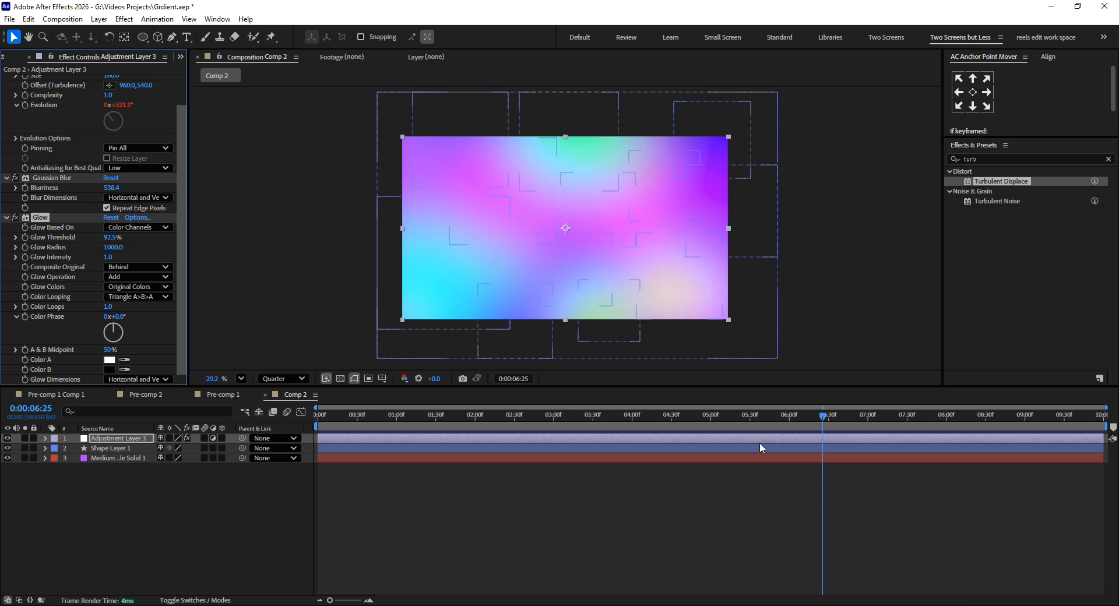
Review the glowing gradient's animation in Comp 2 at several points in time.
{"action": "left_click", "coordinate": [678, 416]}
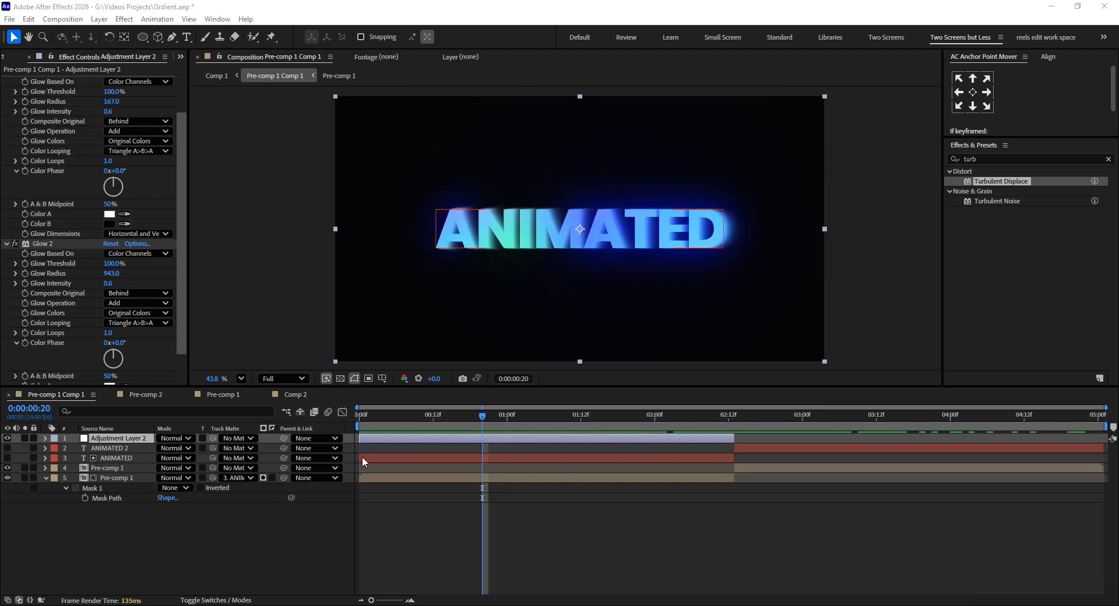
{"action": "left_click_drag", "start_coordinate": [420, 418], "coordinate": [515, 418]}
{"action": "left_click", "coordinate": [295, 395]}
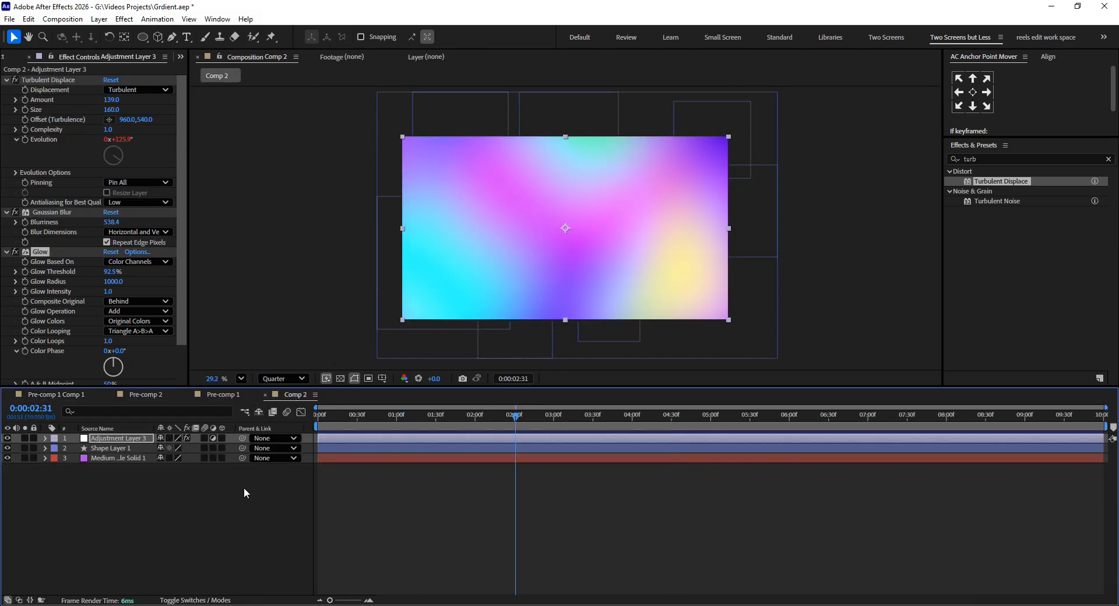
{"action": "left_click", "coordinate": [362, 418]}
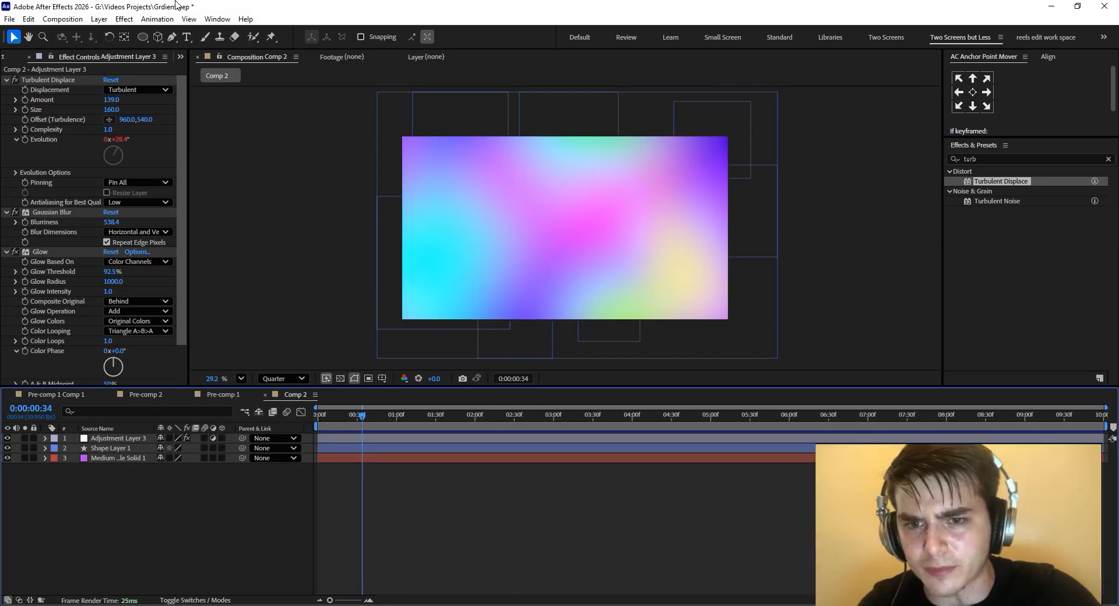
Create a text layer reading ANIMATION over the gradient.
{"action": "left_click", "coordinate": [187, 37]}
{"action": "left_click", "coordinate": [479, 245]}
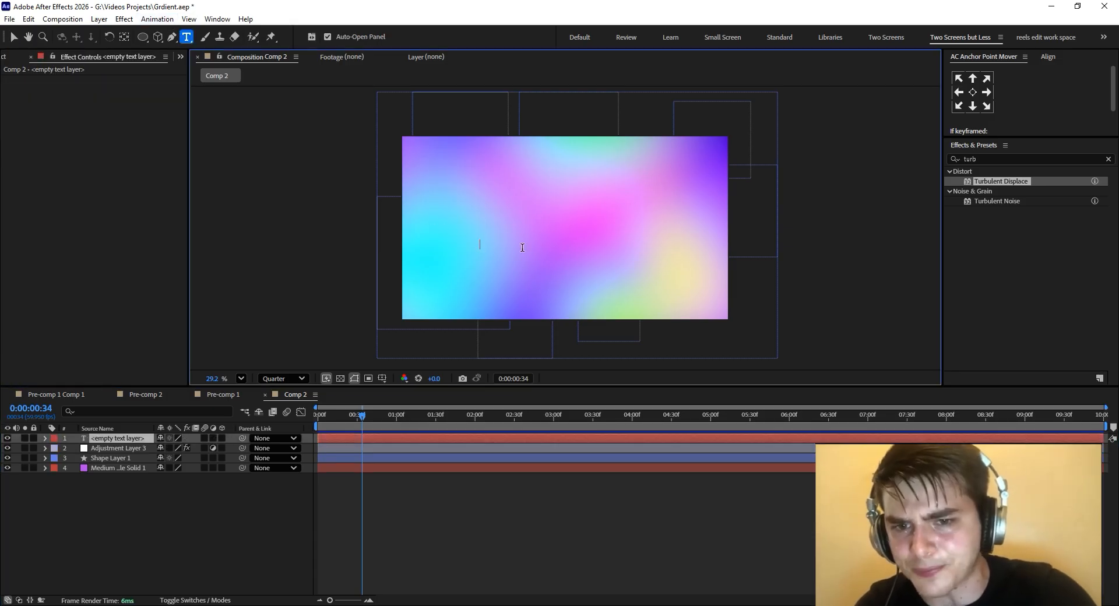
{"action": "type", "text": "ANIM"}
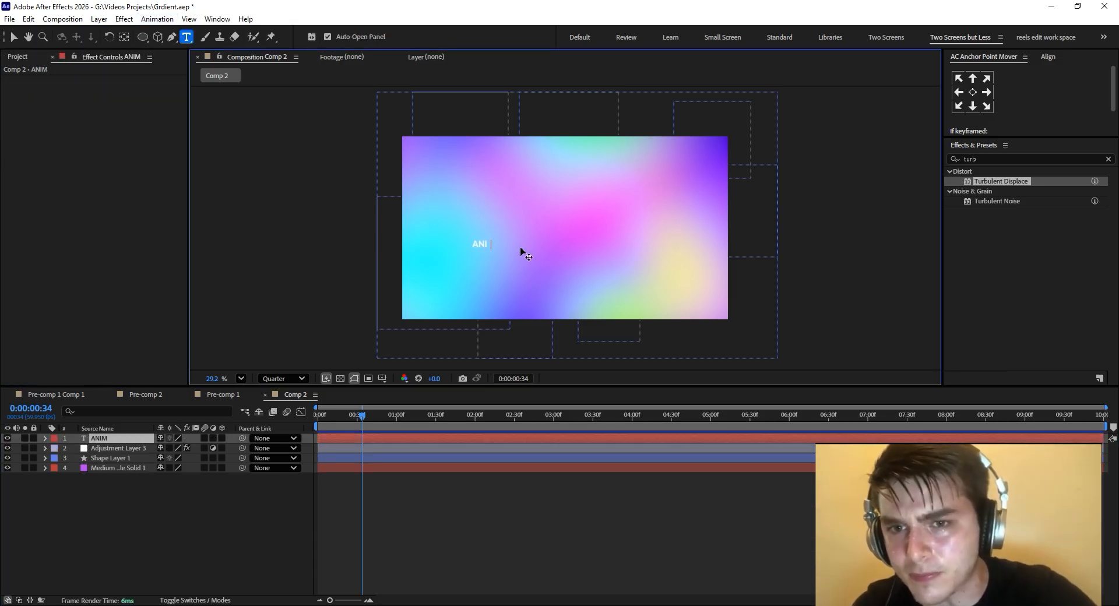
{"action": "type", "text": "ATIO"}
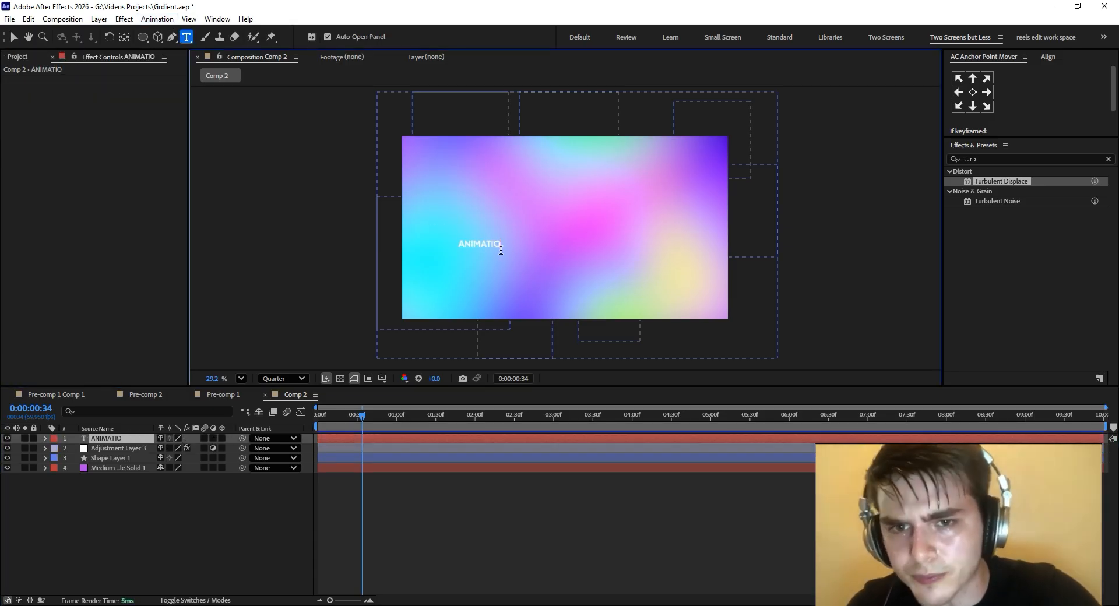
{"action": "type", "text": "N"}
{"action": "left_click", "coordinate": [14, 36]}
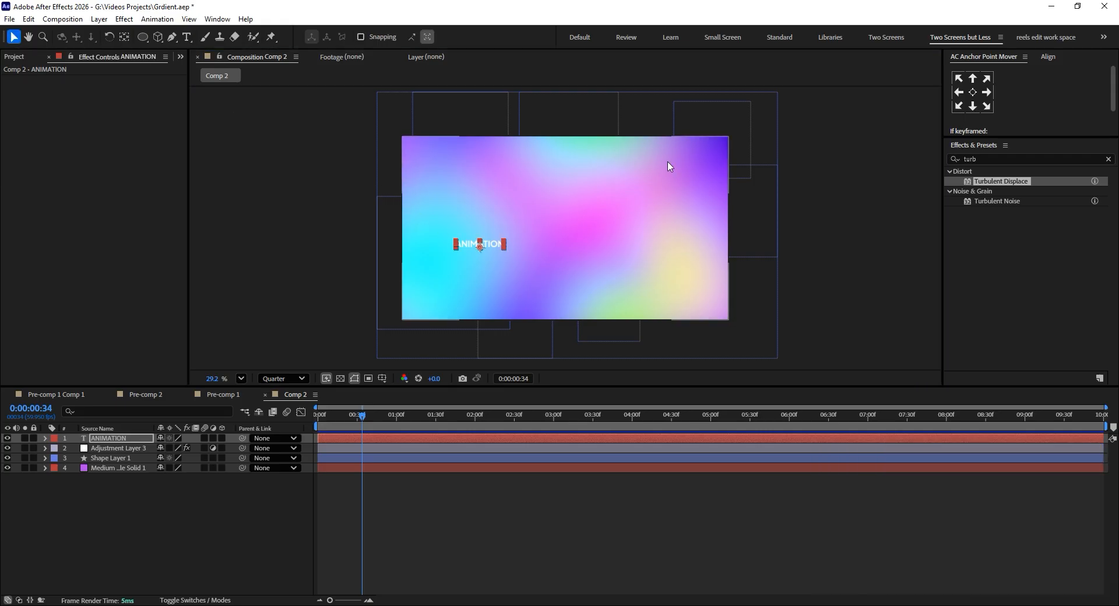
Centre the ANIMATION text in the composition, enlarge it to about two thirds of the frame width and give it a bolder upright font style.
{"action": "key", "text": "ctrl+Home"}
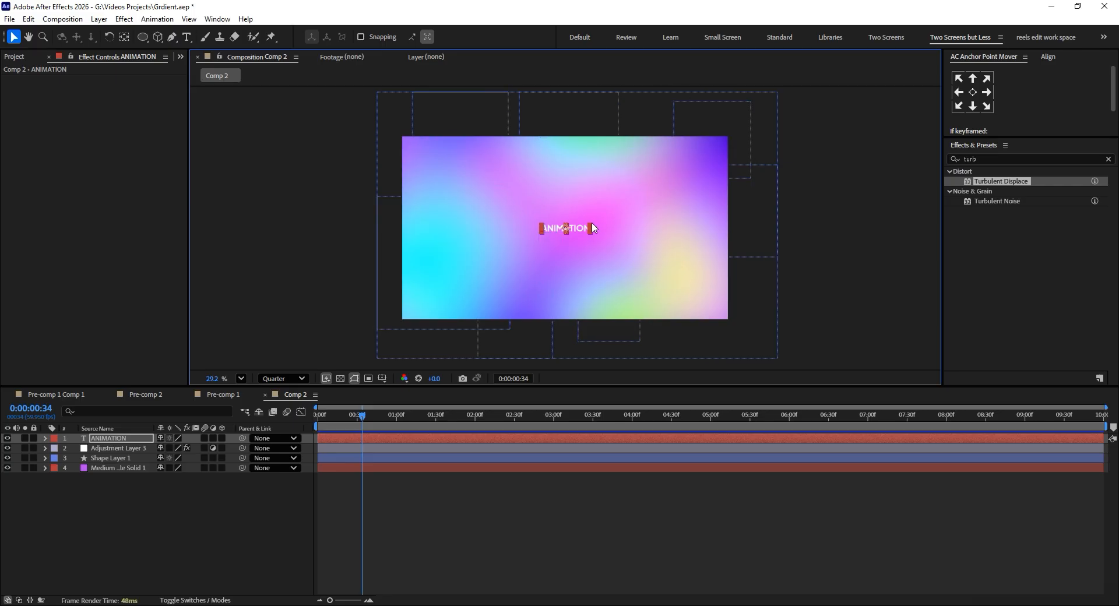
{"action": "left_click_drag", "start_coordinate": [591, 223], "coordinate": [610, 204]}
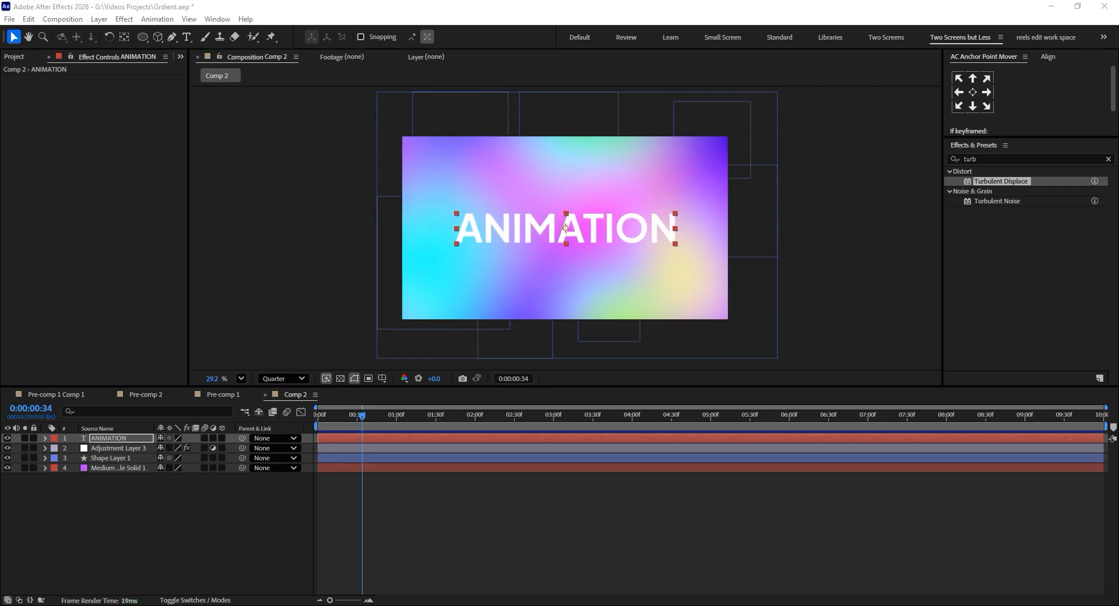
{"action": "key", "text": "Down"}
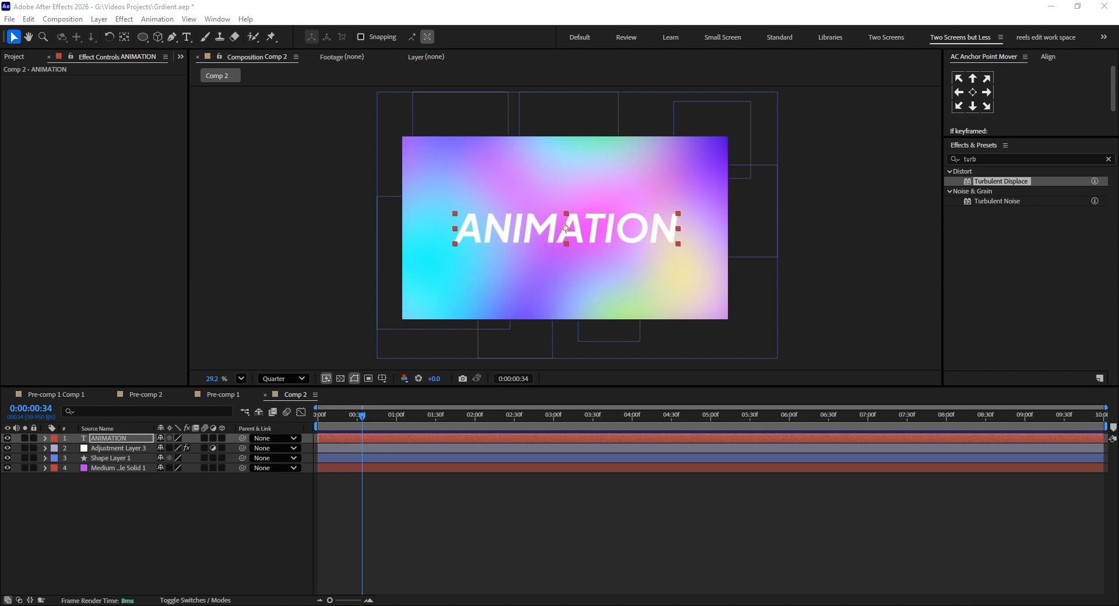
{"action": "key", "text": "Down"}
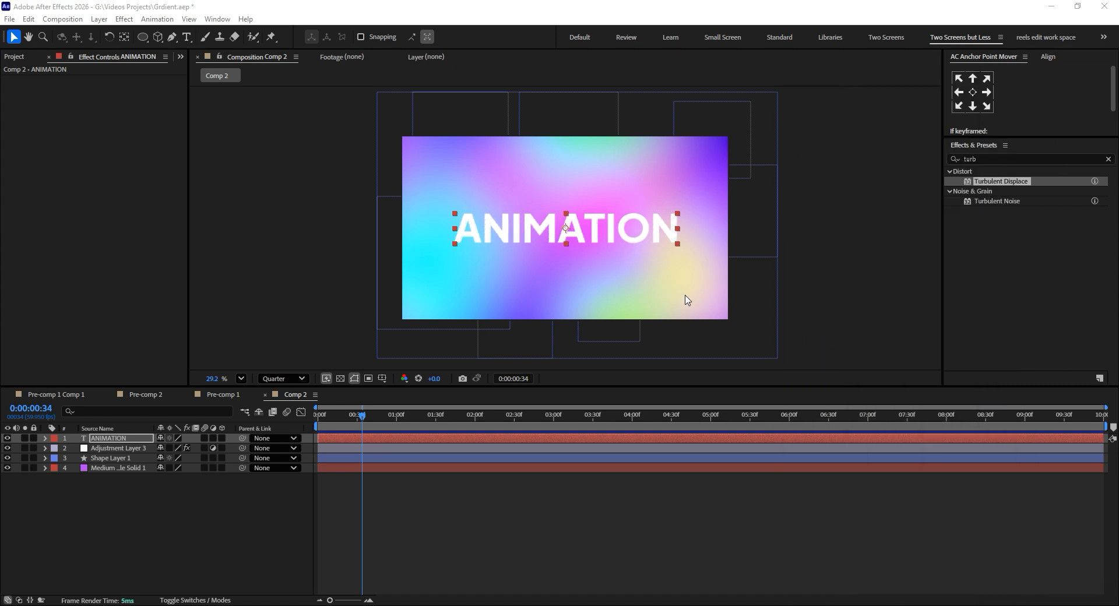
Pre-compose the adjustment layer, the shape layer and the background solid into a single composition beneath the ANIMATION text.
{"action": "left_click", "coordinate": [141, 452]}
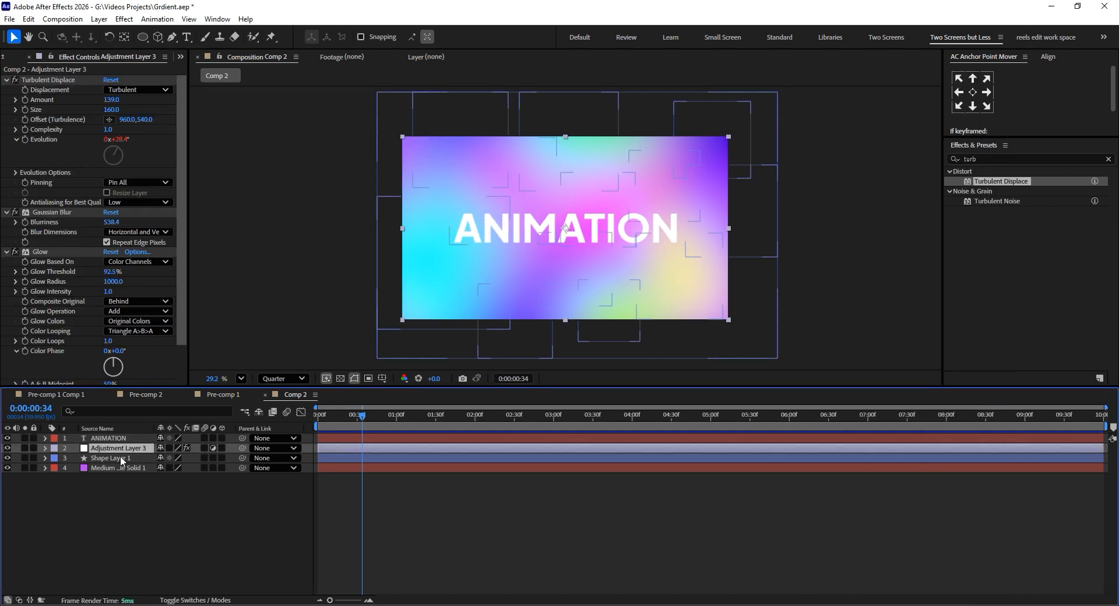
{"action": "left_click", "coordinate": [115, 458]}
{"action": "left_click", "coordinate": [114, 448]}
{"action": "left_click", "coordinate": [114, 458], "text": "shift"}
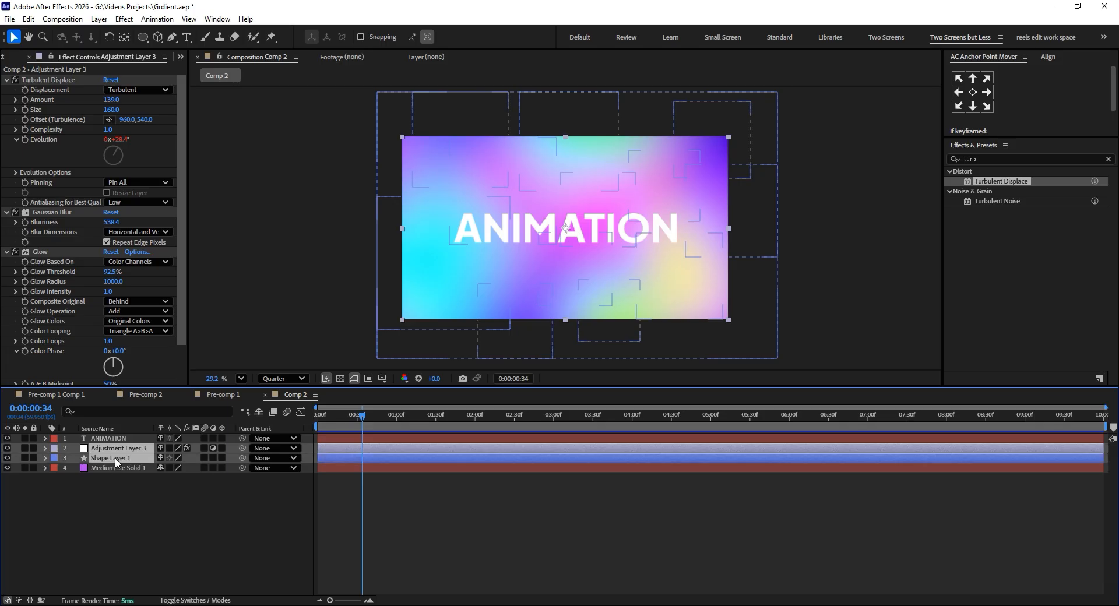
{"action": "left_click_drag", "start_coordinate": [108, 487], "coordinate": [95, 450]}
{"action": "right_click", "coordinate": [96, 452]}
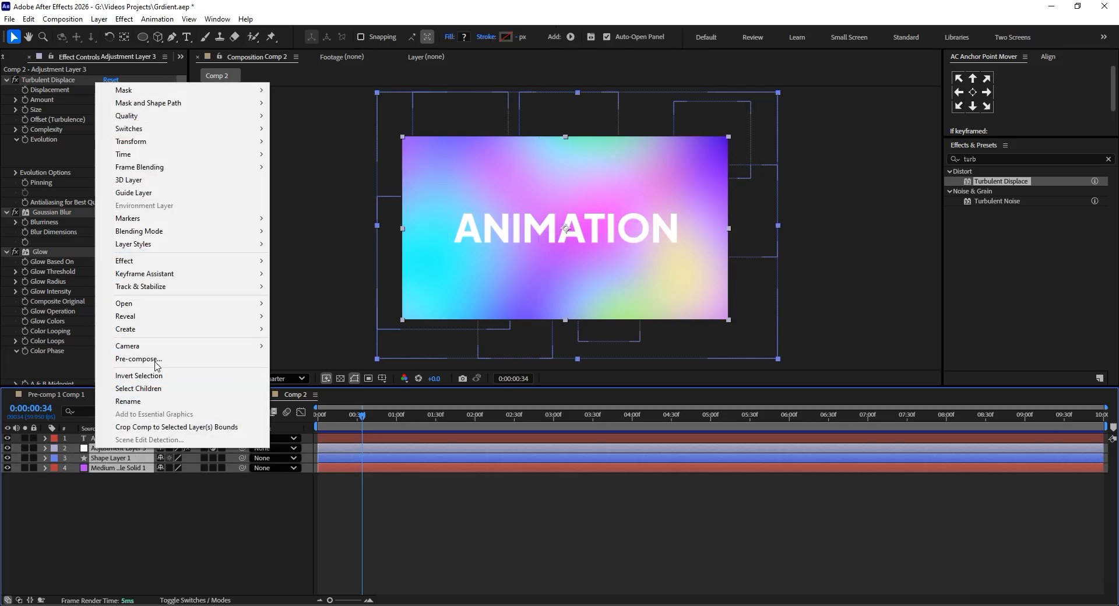
{"action": "left_click", "coordinate": [145, 359]}
{"action": "left_click", "coordinate": [618, 392]}
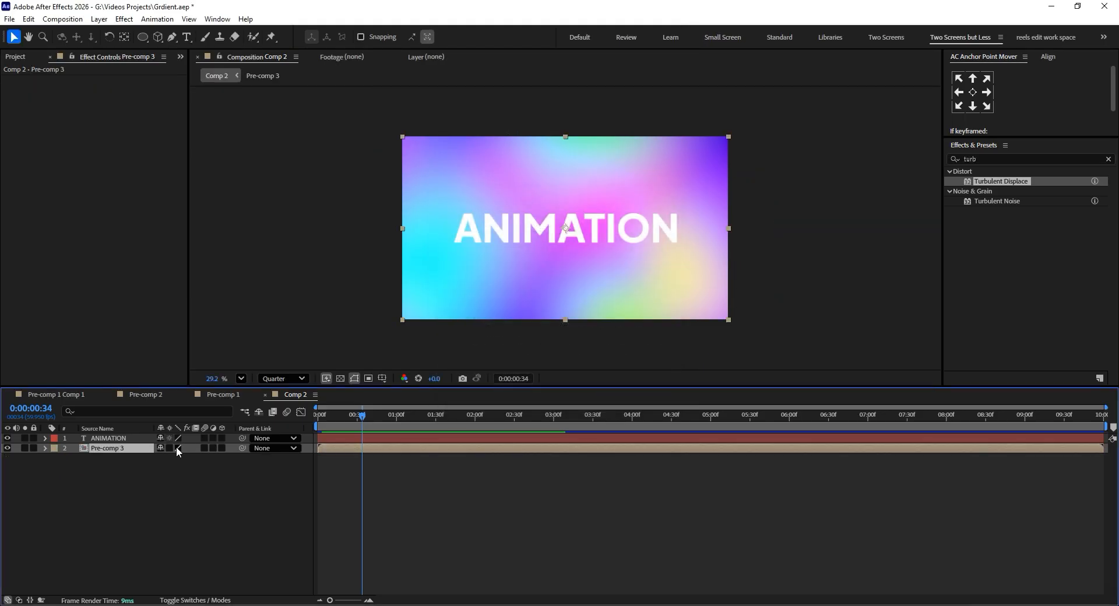
Use the ANIMATION text layer as the track matte for the pre-composed gradient and check the result at another time.
{"action": "left_click", "coordinate": [37, 517]}
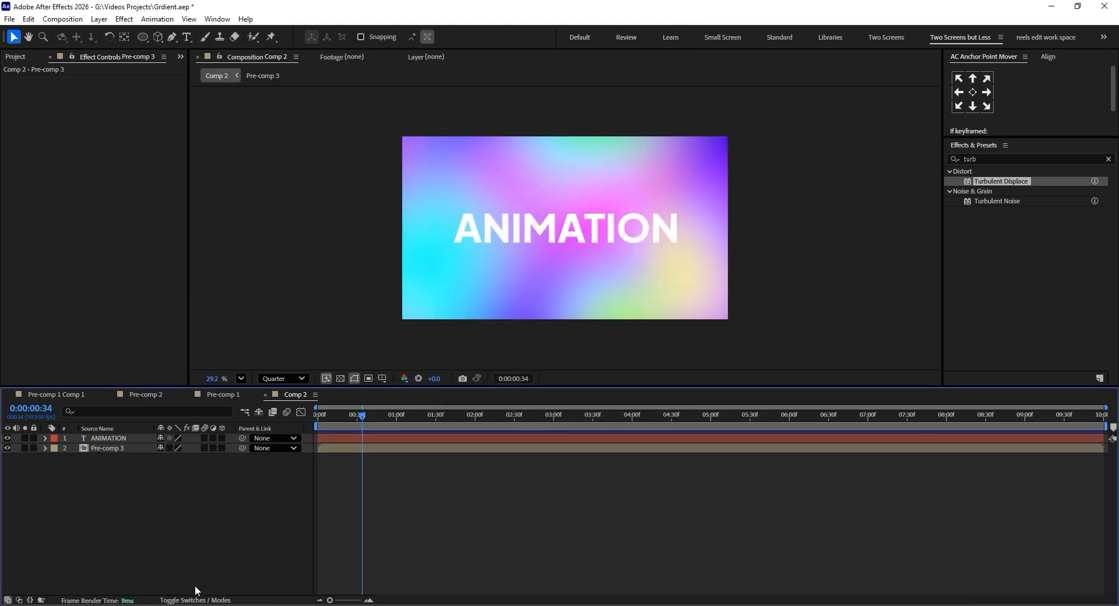
{"action": "left_click", "coordinate": [196, 600]}
{"action": "left_click", "coordinate": [233, 449]}
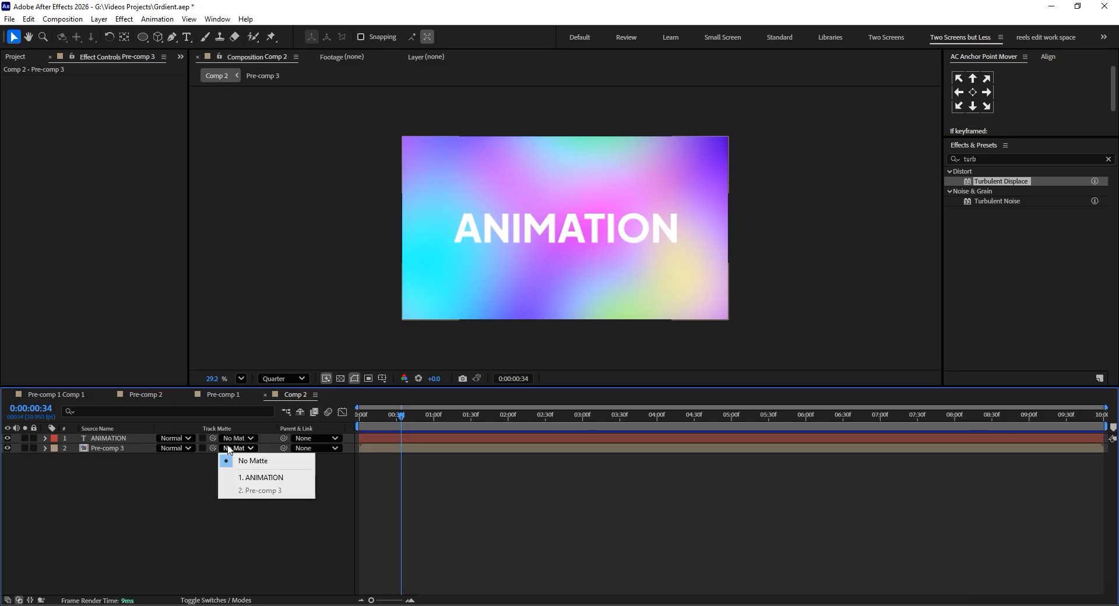
{"action": "left_click", "coordinate": [260, 478]}
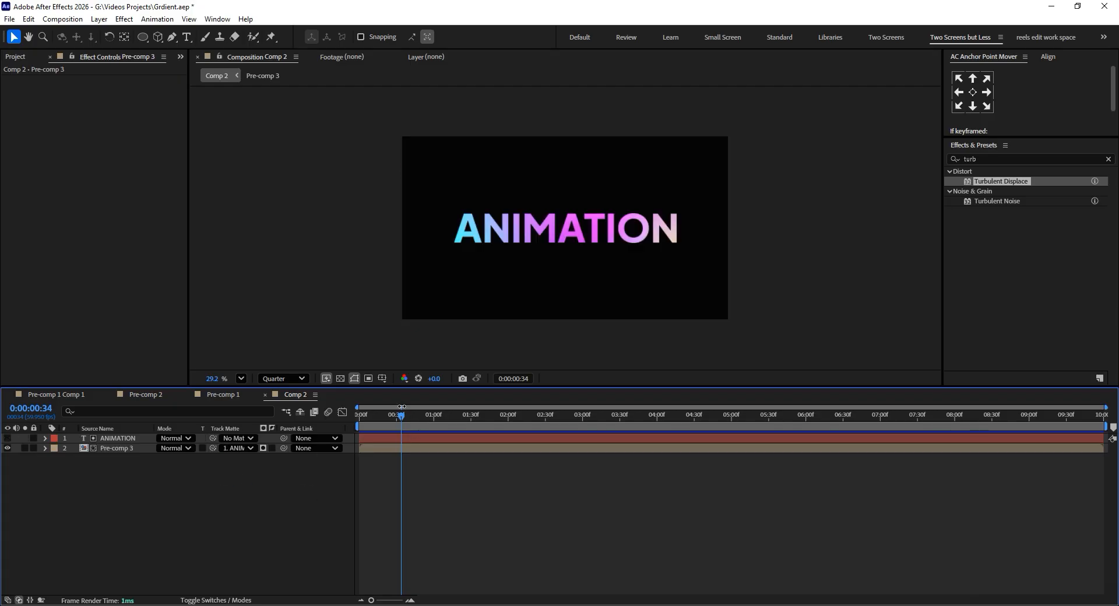
{"action": "left_click_drag", "start_coordinate": [402, 406], "coordinate": [431, 438]}
Inside the gradient's pre-comp, add a Hue/Saturation effect to the adjustment layer with a Master Hue of 168°.
{"action": "left_click", "coordinate": [95, 448]}
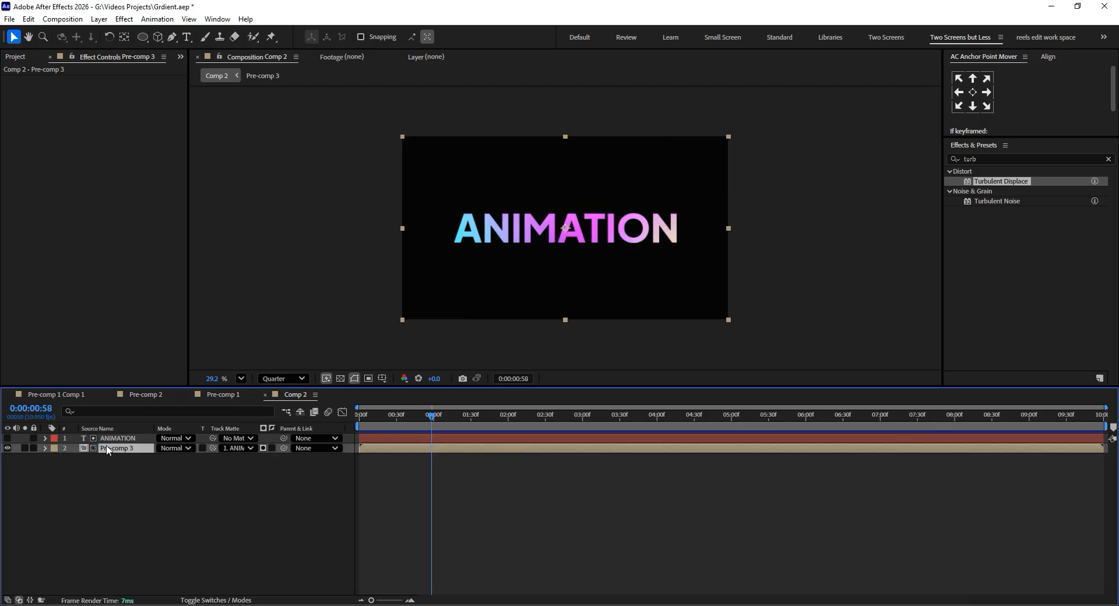
{"action": "double_click", "coordinate": [108, 449]}
{"action": "left_click", "coordinate": [128, 438]}
{"action": "key", "text": "ctrl+space"}
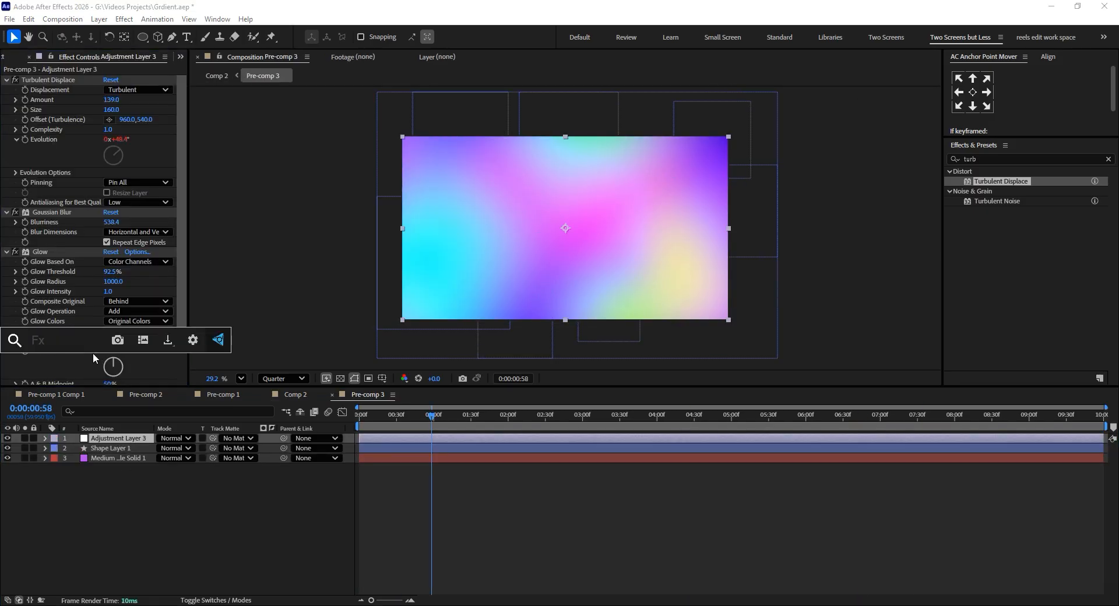
{"action": "type", "text": "hu"}
{"action": "left_click", "coordinate": [92, 373]}
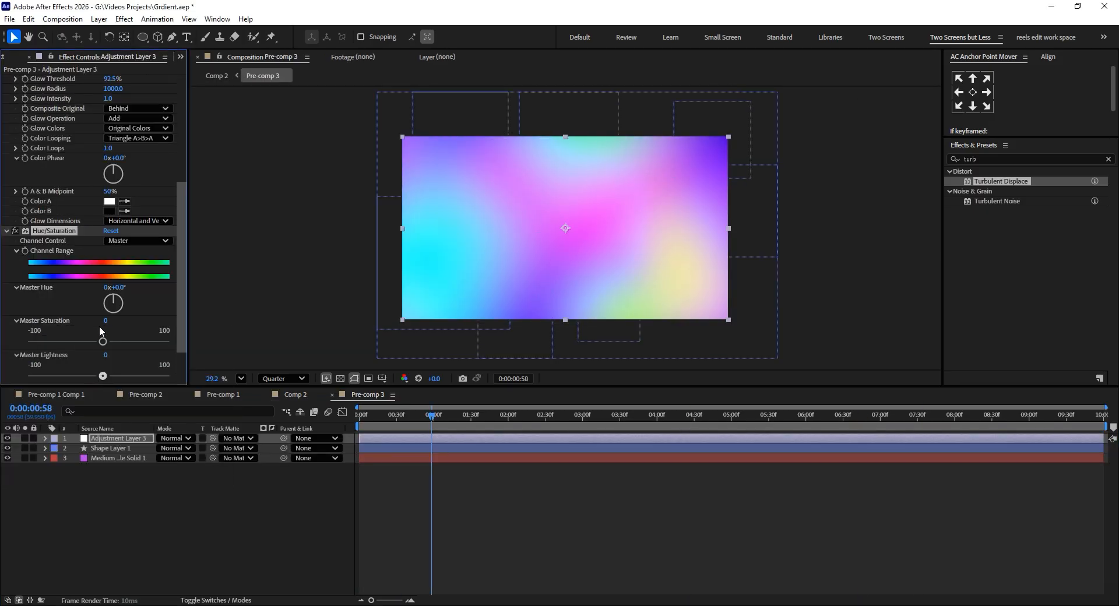
{"action": "left_click_drag", "start_coordinate": [118, 288], "coordinate": [216, 287]}
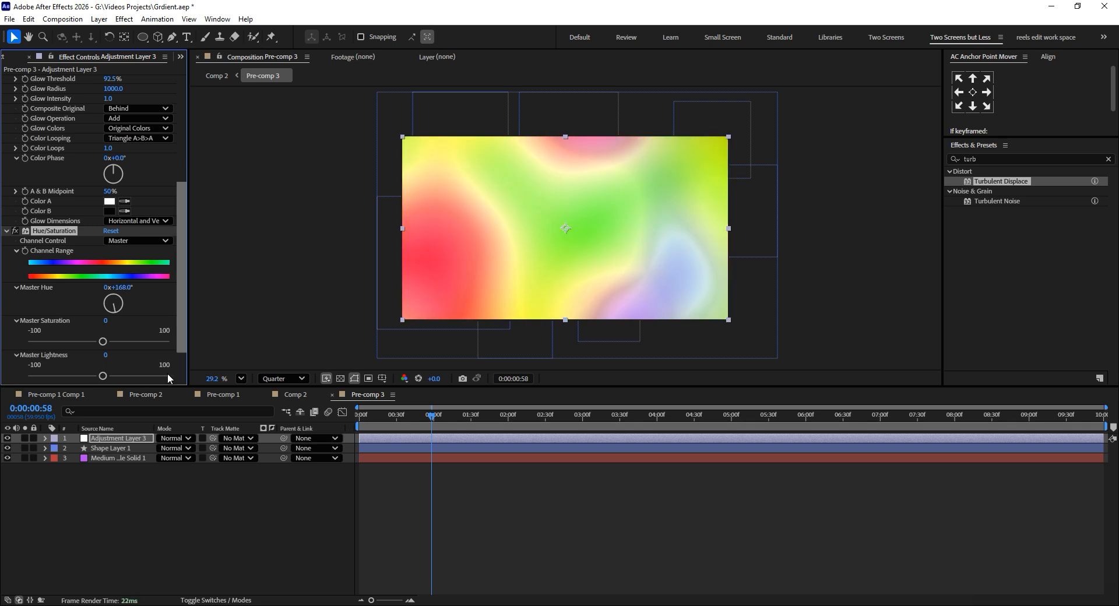
Return to Comp 2 at its first frame and create a new adjustment layer above the ANIMATION text.
{"action": "left_click", "coordinate": [299, 396]}
{"action": "left_click_drag", "start_coordinate": [445, 422], "coordinate": [360, 416]}
{"action": "left_click", "coordinate": [154, 510]}
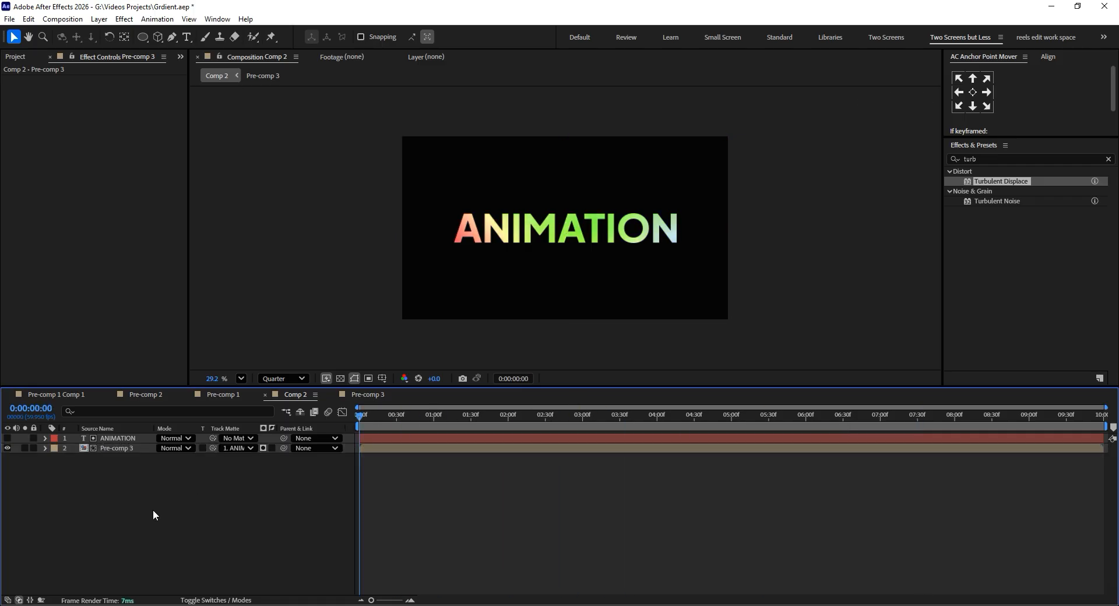
{"action": "right_click", "coordinate": [153, 509]}
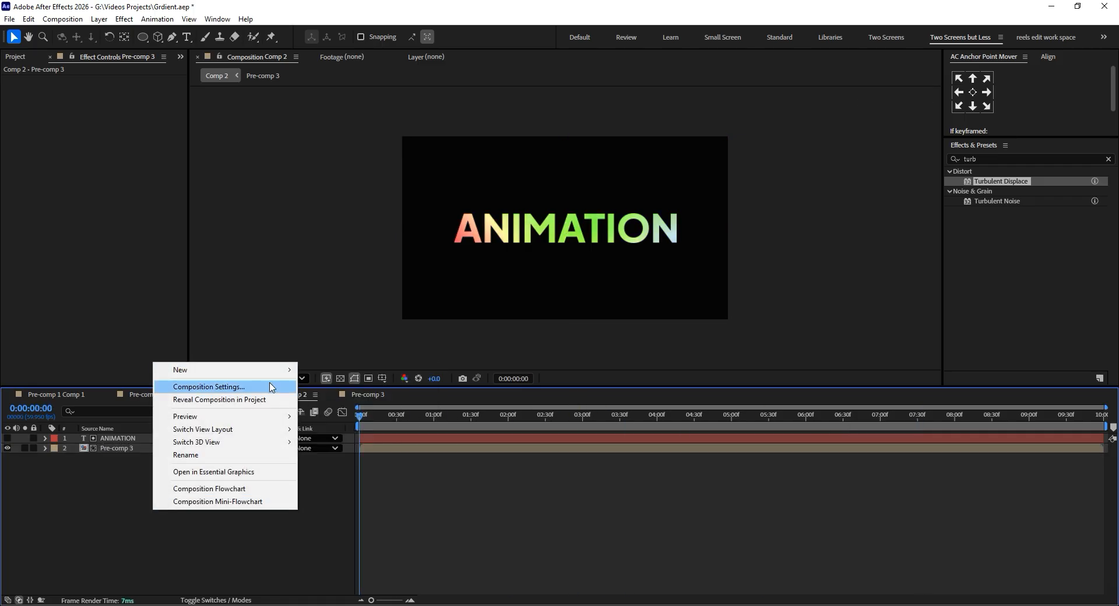
{"action": "mouse_move", "coordinate": [280, 370]}
{"action": "left_click", "coordinate": [342, 464]}
Apply CC Radial Fast Blur to the new adjustment layer and set its zoom mode to Brightest.
{"action": "key", "text": "ctrl+space"}
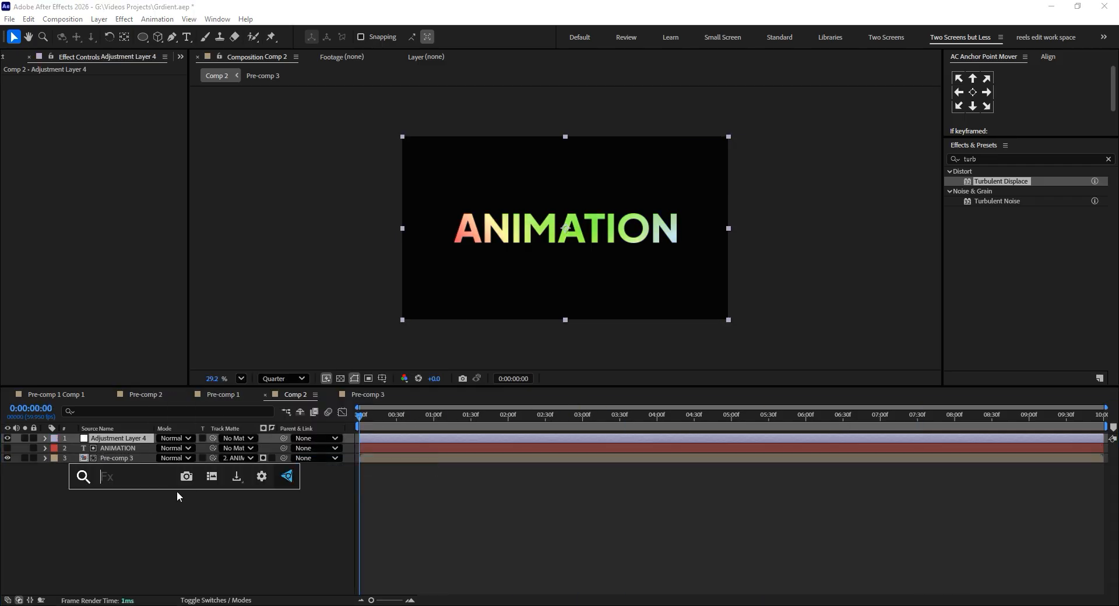
{"action": "type", "text": "rad"}
{"action": "key", "text": "Down"}
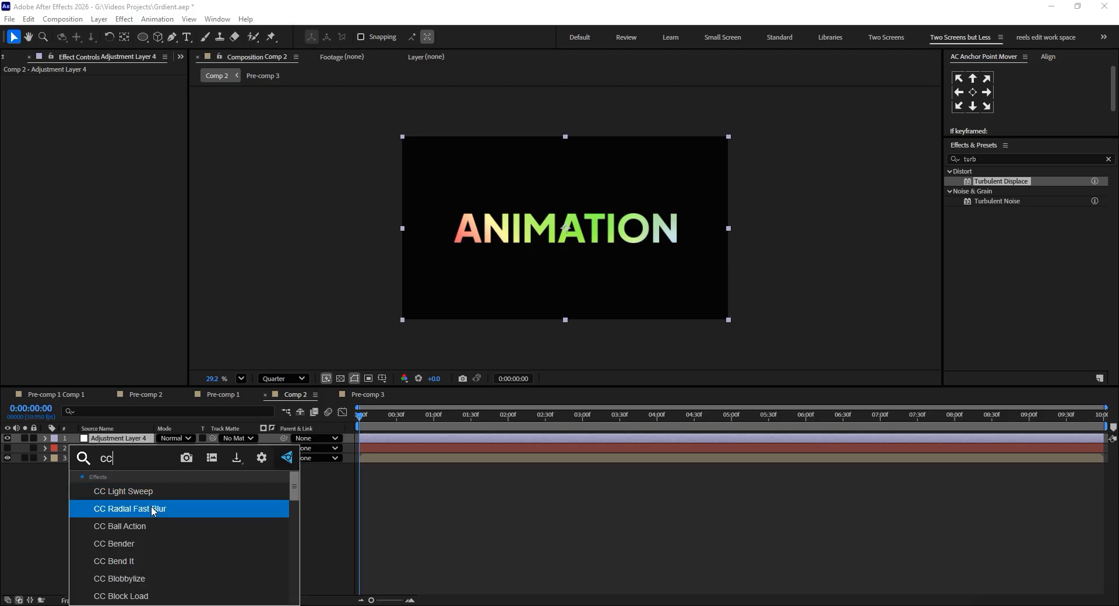
{"action": "key", "text": "Return"}
{"action": "left_click", "coordinate": [141, 111]}
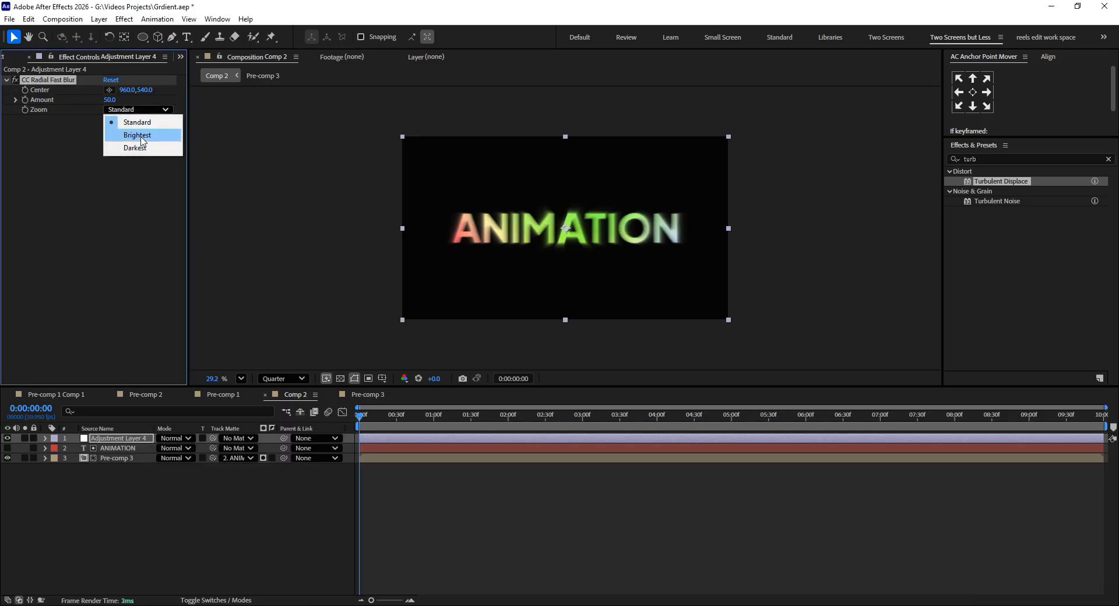
{"action": "left_click", "coordinate": [142, 135]}
Place the radial blur's center just above and left of the first letter, about 257, 429, and set its amount to 73.
{"action": "left_click", "coordinate": [109, 90]}
{"action": "left_click", "coordinate": [448, 226]}
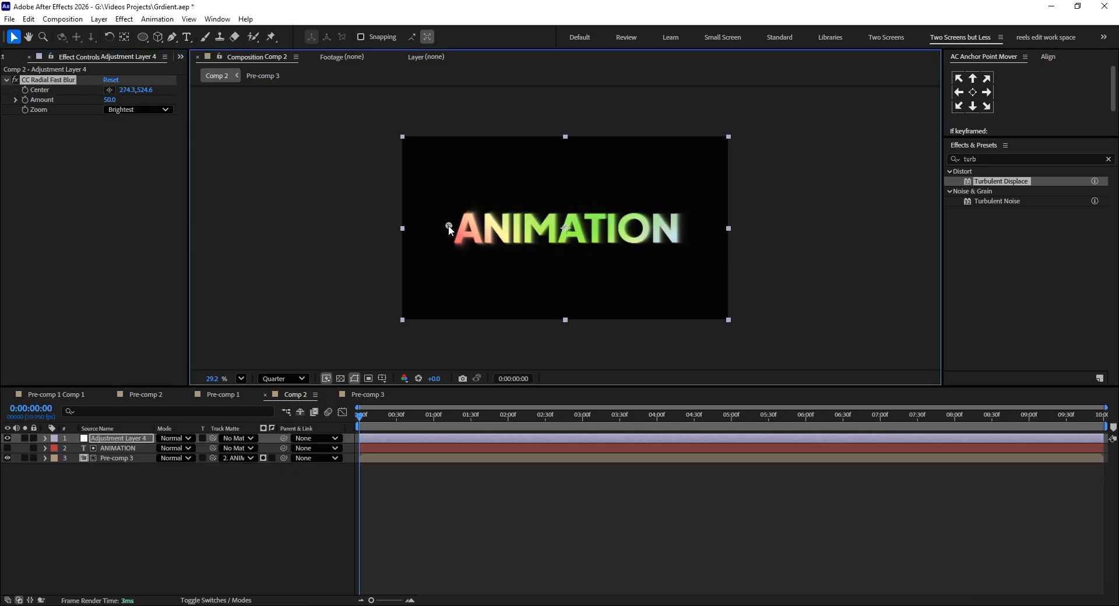
{"action": "left_click_drag", "start_coordinate": [115, 98], "coordinate": [123, 99]}
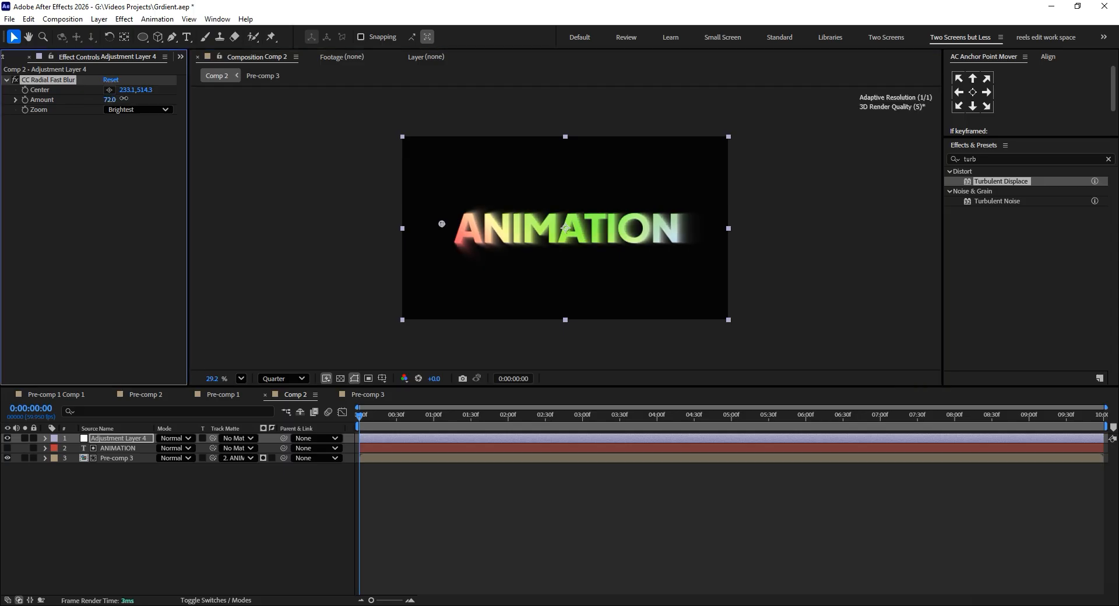
{"action": "mouse_move", "coordinate": [441, 229]}
{"action": "left_mouse_down"}
{"action": "mouse_move", "coordinate": [572, 241]}
{"action": "mouse_move", "coordinate": [467, 241]}
{"action": "mouse_move", "coordinate": [445, 214]}
{"action": "left_mouse_up"}
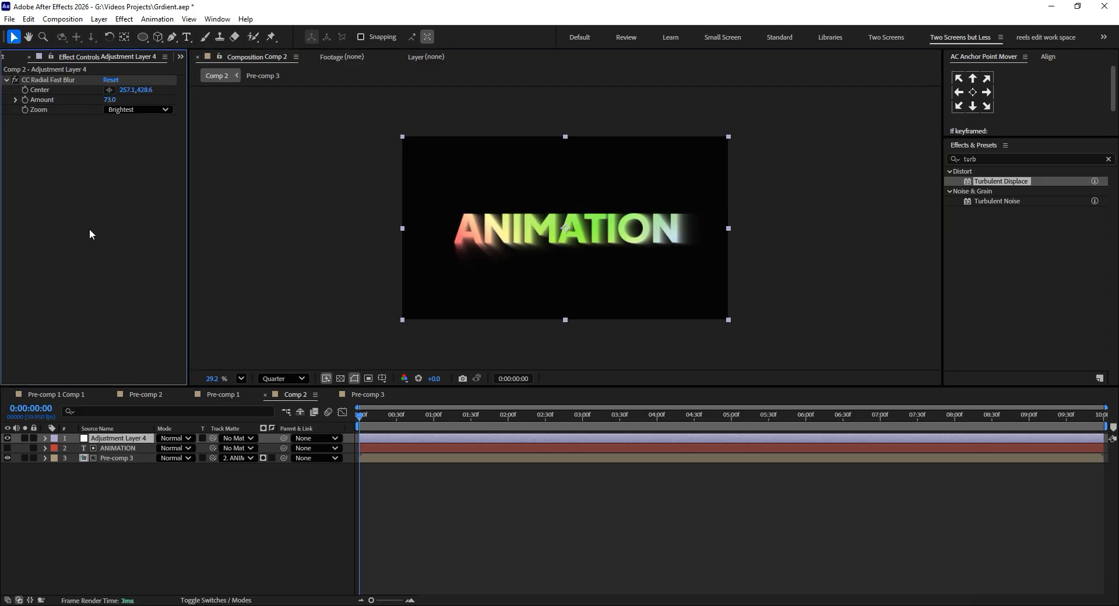
Add a Glow effect with threshold 97.6% and radius 212, plus a duplicate of it with radius 999.
{"action": "key", "text": "ctrl+space"}
{"action": "type", "text": "g"}
{"action": "left_click", "coordinate": [75, 253]}
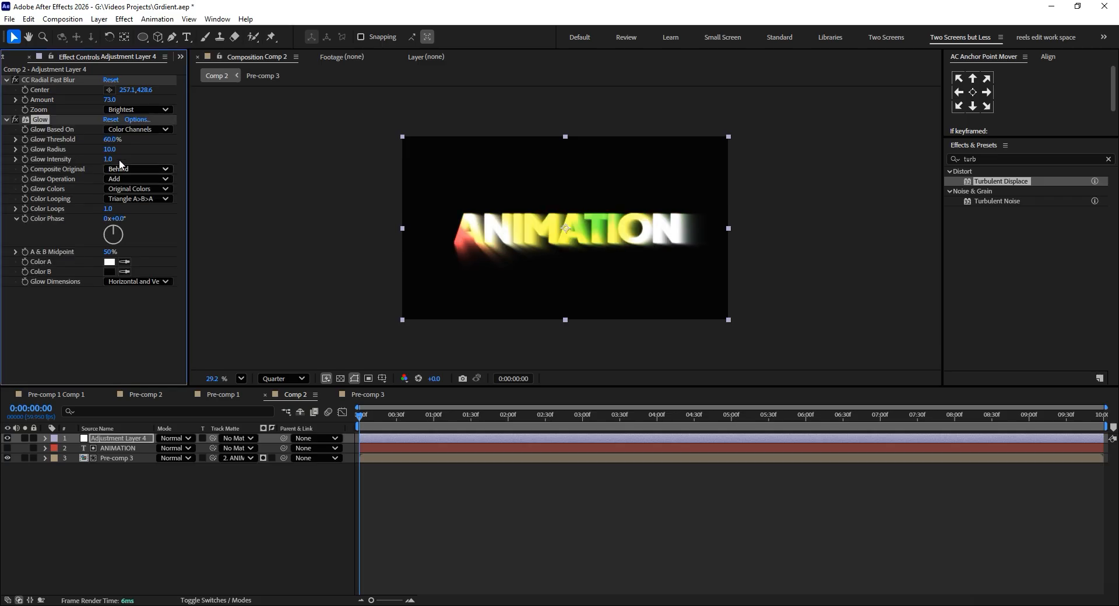
{"action": "left_click_drag", "start_coordinate": [113, 141], "coordinate": [241, 146]}
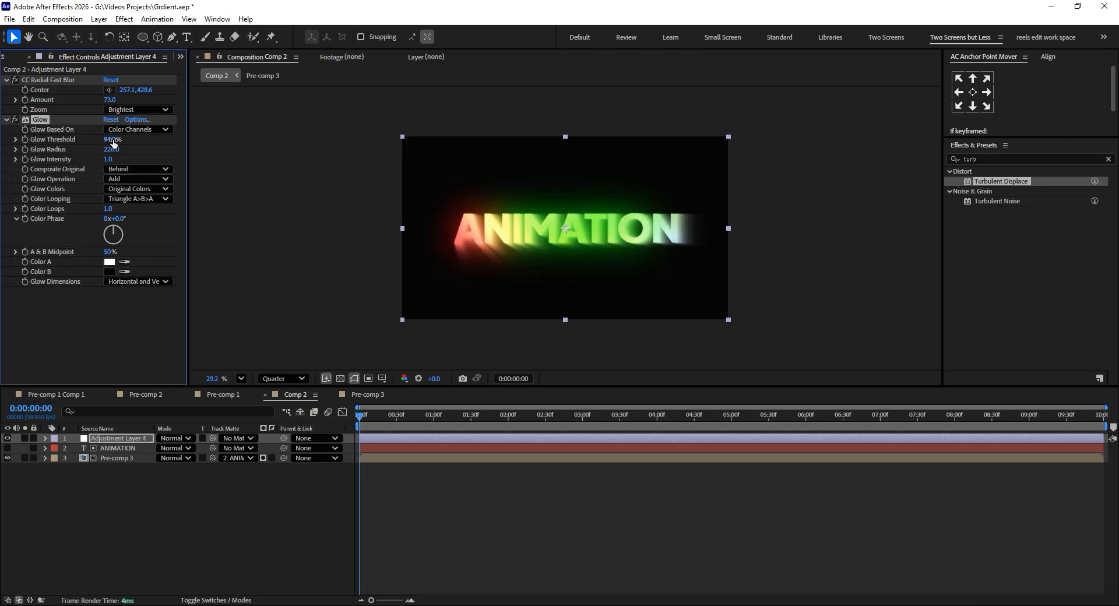
{"action": "left_click_drag", "start_coordinate": [60, 151], "coordinate": [96, 150]}
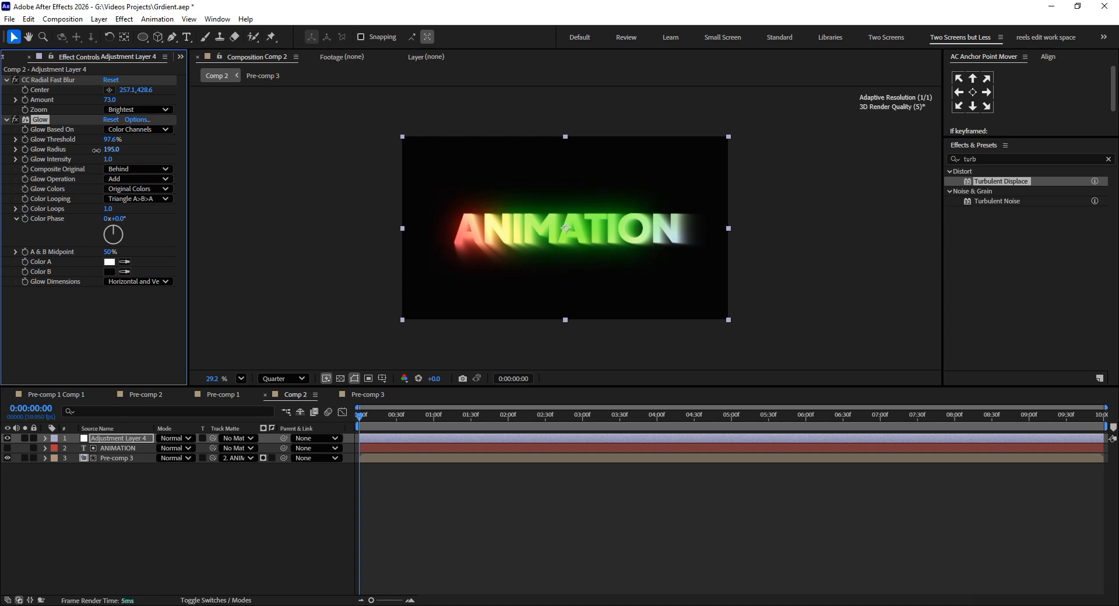
{"action": "key", "text": "ctrl+d"}
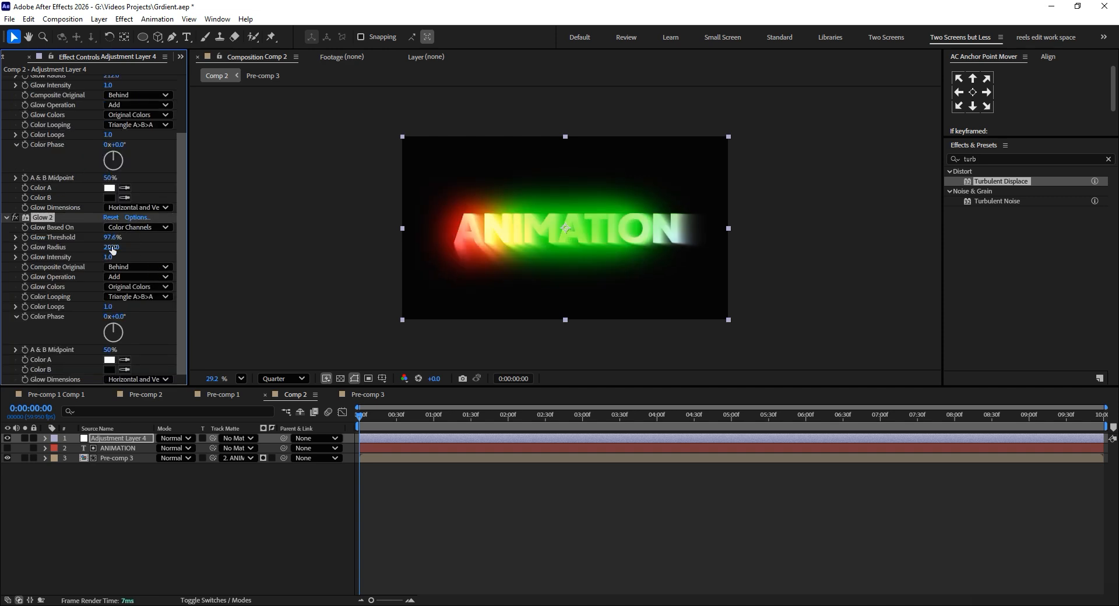
{"action": "left_click_drag", "start_coordinate": [113, 251], "coordinate": [541, 244]}
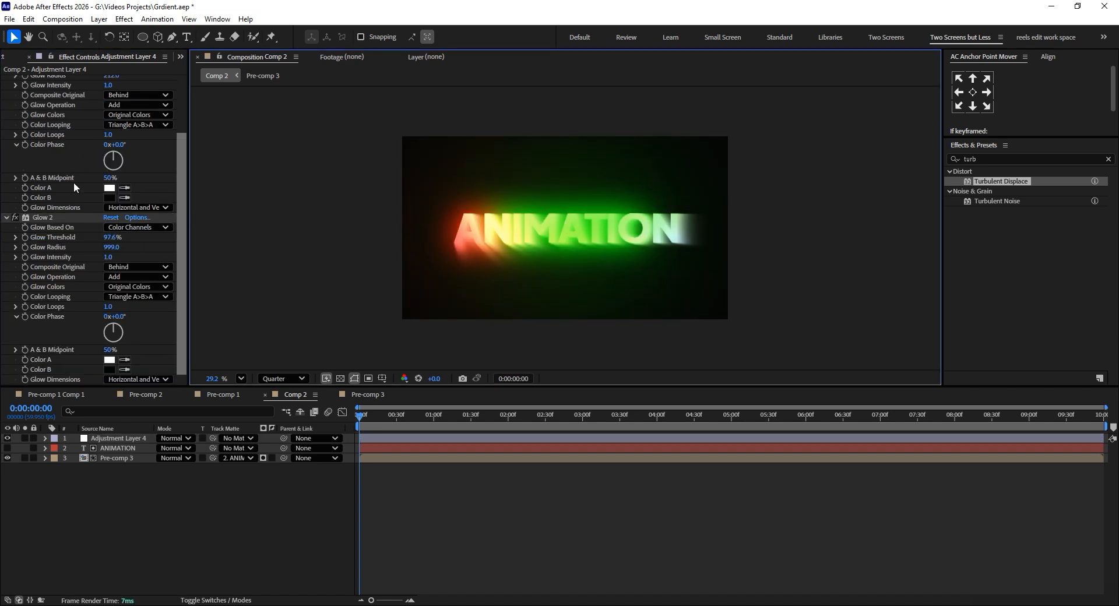
Compare the text with and without the radial blur, and reduce the blur's amount to 39.
{"action": "scroll", "coordinate": [73, 182], "scroll_direction": "up", "scroll_amount": 3}
{"action": "left_click", "coordinate": [11, 81]}
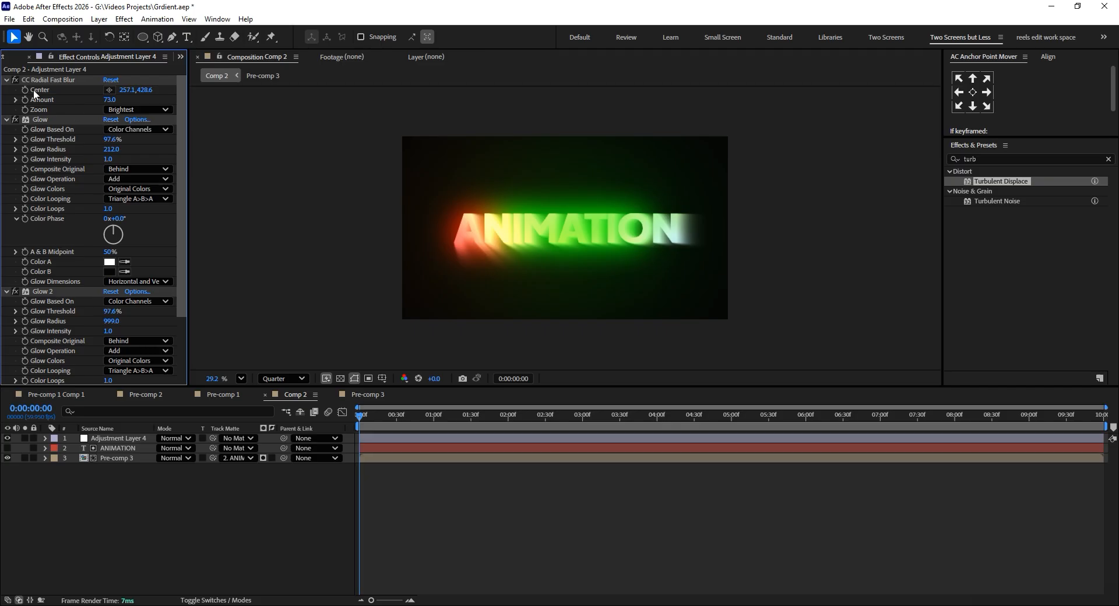
{"action": "left_click", "coordinate": [15, 80]}
{"action": "mouse_move", "coordinate": [371, 422]}
{"action": "left_mouse_down"}
{"action": "mouse_move", "coordinate": [1013, 424]}
{"action": "mouse_move", "coordinate": [357, 411]}
{"action": "left_mouse_up"}
{"action": "left_click", "coordinate": [14, 81]}
{"action": "left_click_drag", "start_coordinate": [107, 100], "coordinate": [89, 102]}
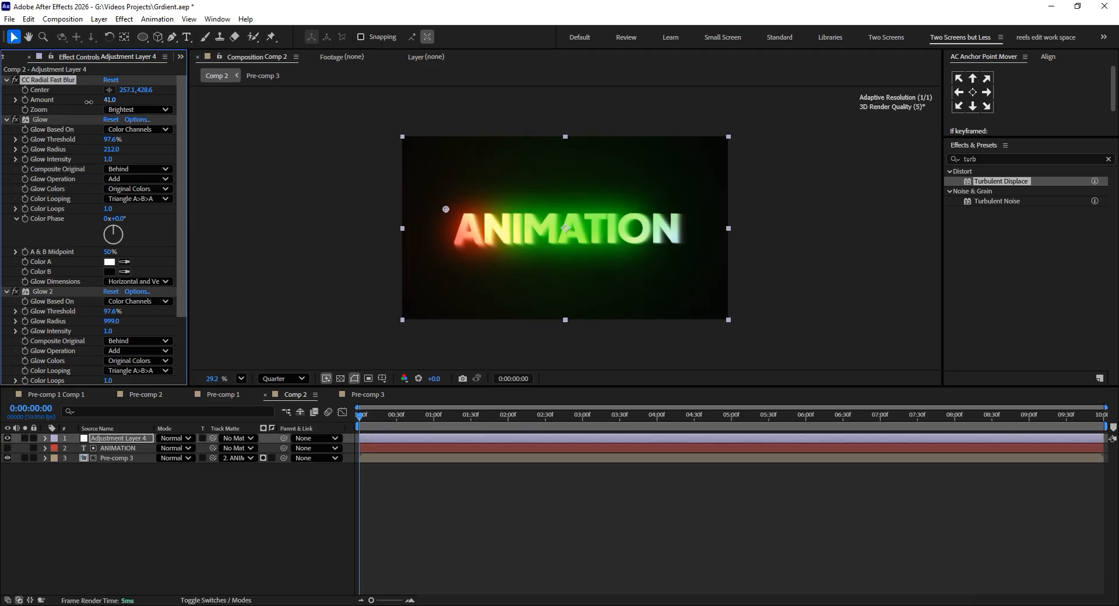
Review the glowing text animation in Comp 2 and the gradients in Pre-comp 1 Comp 1, Pre-comp 2 and Pre-comp 3.
{"action": "left_click_drag", "start_coordinate": [432, 415], "coordinate": [863, 414]}
{"action": "left_click", "coordinate": [31, 394]}
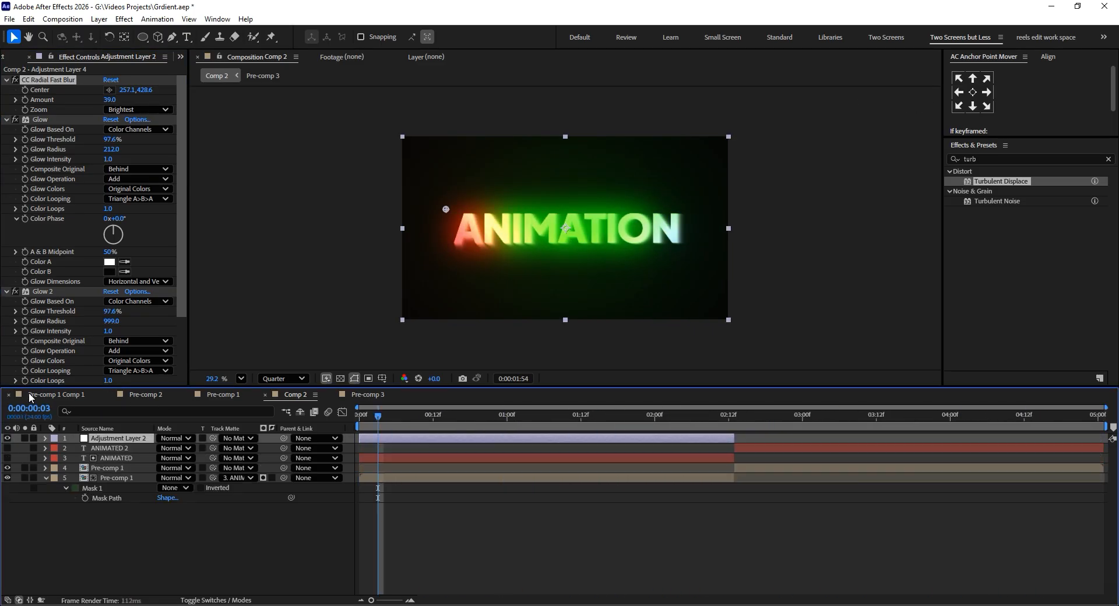
{"action": "left_click_drag", "start_coordinate": [399, 414], "coordinate": [871, 428]}
{"action": "left_click", "coordinate": [146, 395]}
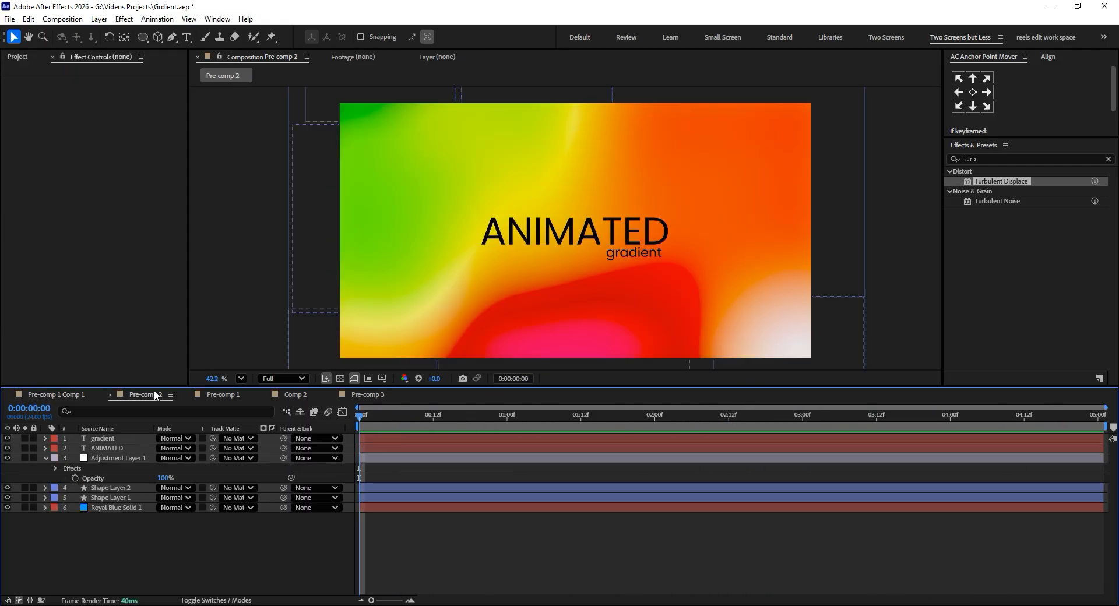
{"action": "left_click", "coordinate": [359, 394]}
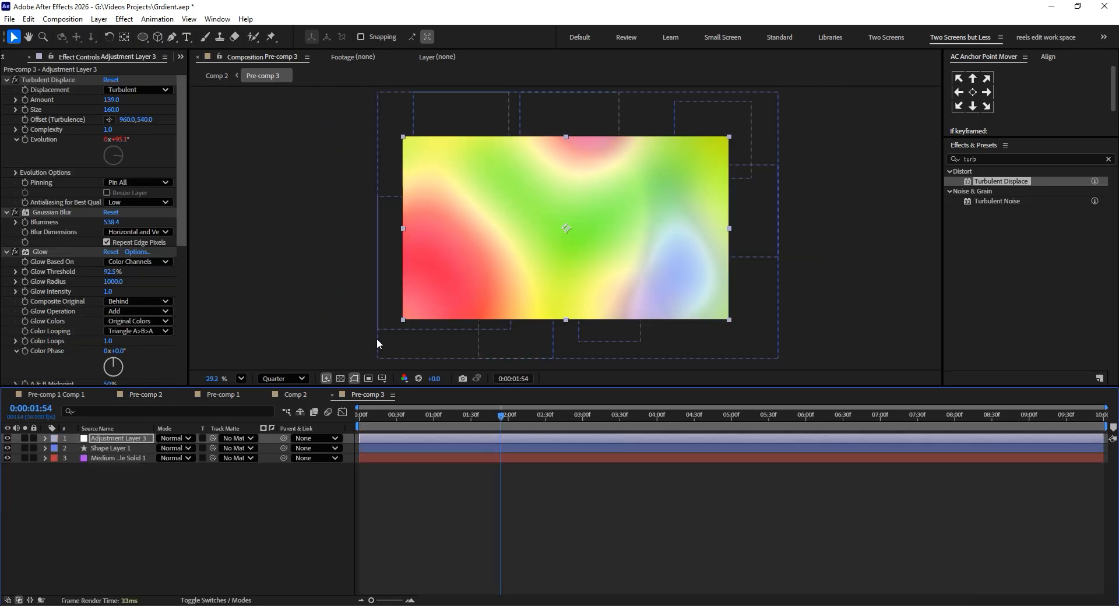
Hide the "gradient" and "ANIMATED" text layers in Pre-comp 2.
{"action": "left_click", "coordinate": [163, 400]}
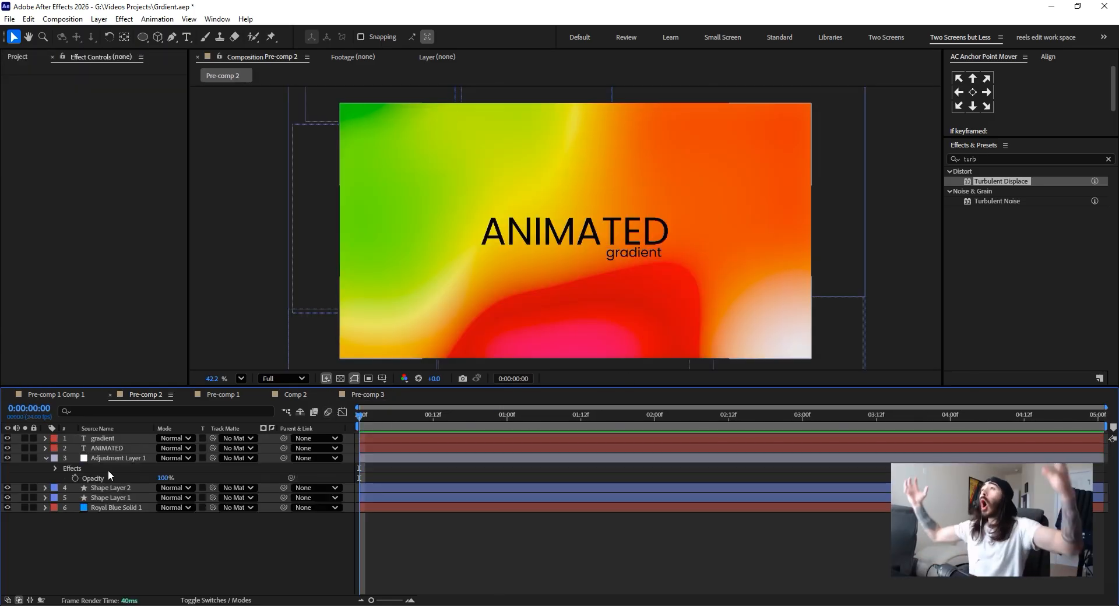
{"action": "left_click", "coordinate": [110, 438]}
{"action": "left_click", "coordinate": [108, 447]}
{"action": "left_click", "coordinate": [108, 440]}
{"action": "left_click", "coordinate": [109, 448]}
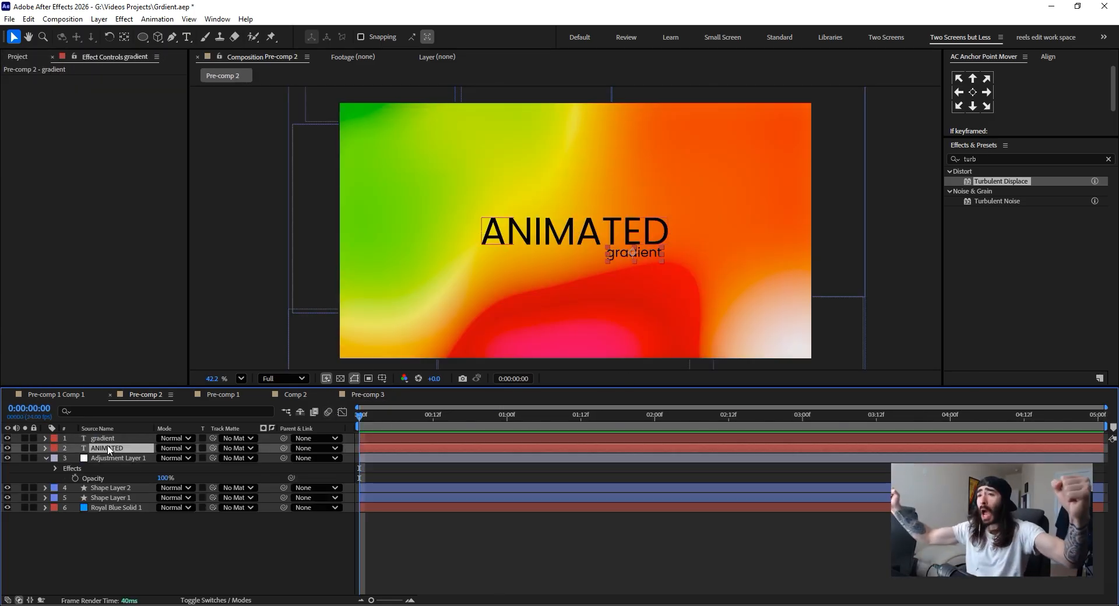
{"action": "left_click_drag", "start_coordinate": [8, 439], "coordinate": [8, 448]}
Examine the effects on Pre-comp 2's adjustment layer, from Turbulent Displace to Exposure, and compare the image with and without Hue/Saturation.
{"action": "left_click", "coordinate": [128, 456]}
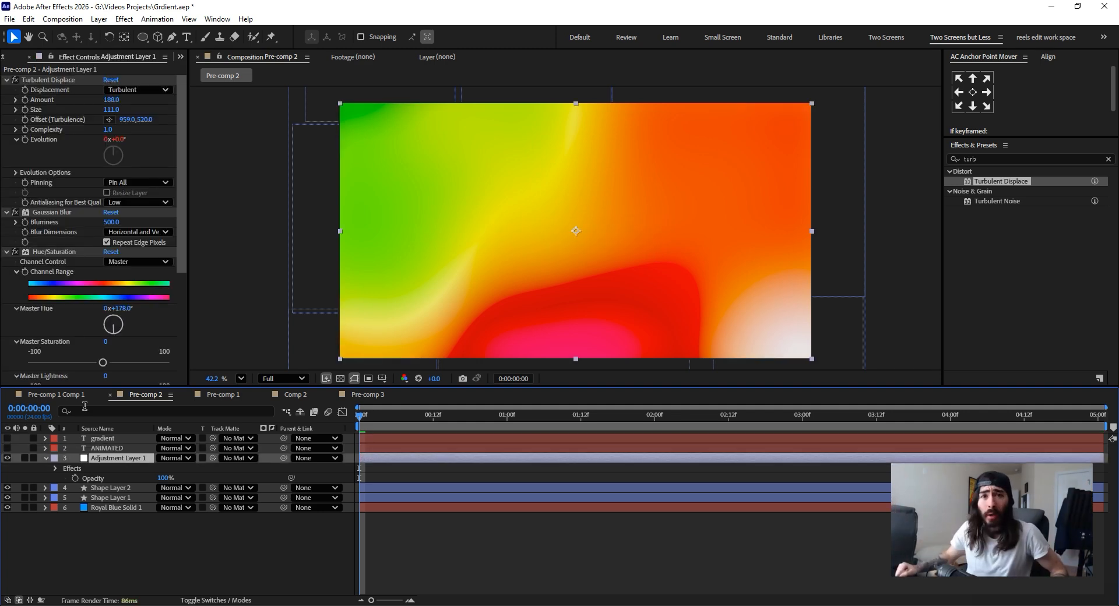
{"action": "left_click", "coordinate": [54, 81]}
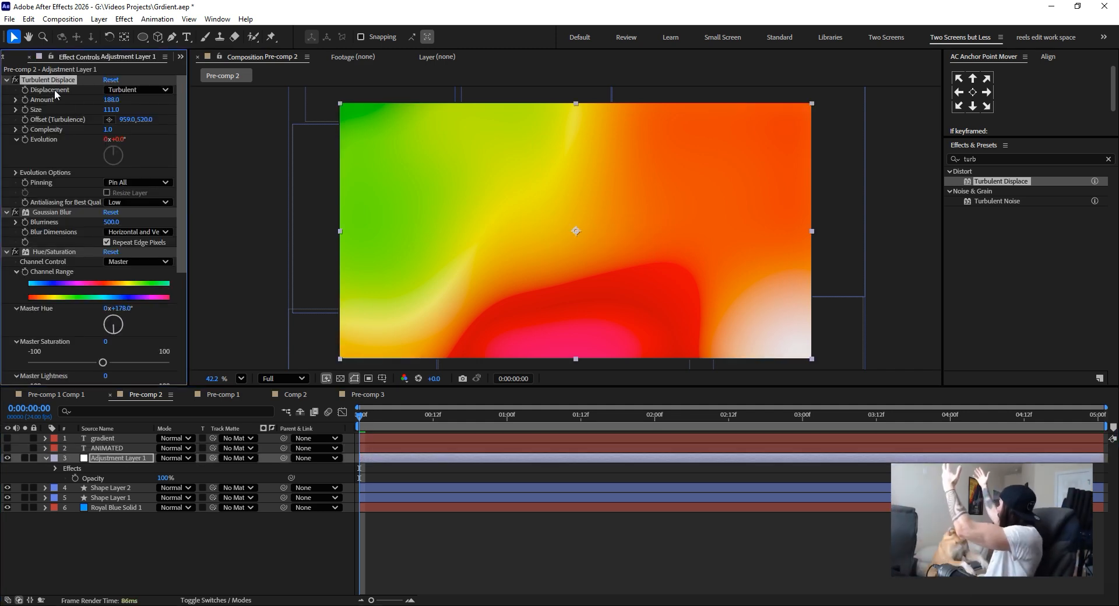
{"action": "left_click", "coordinate": [59, 254]}
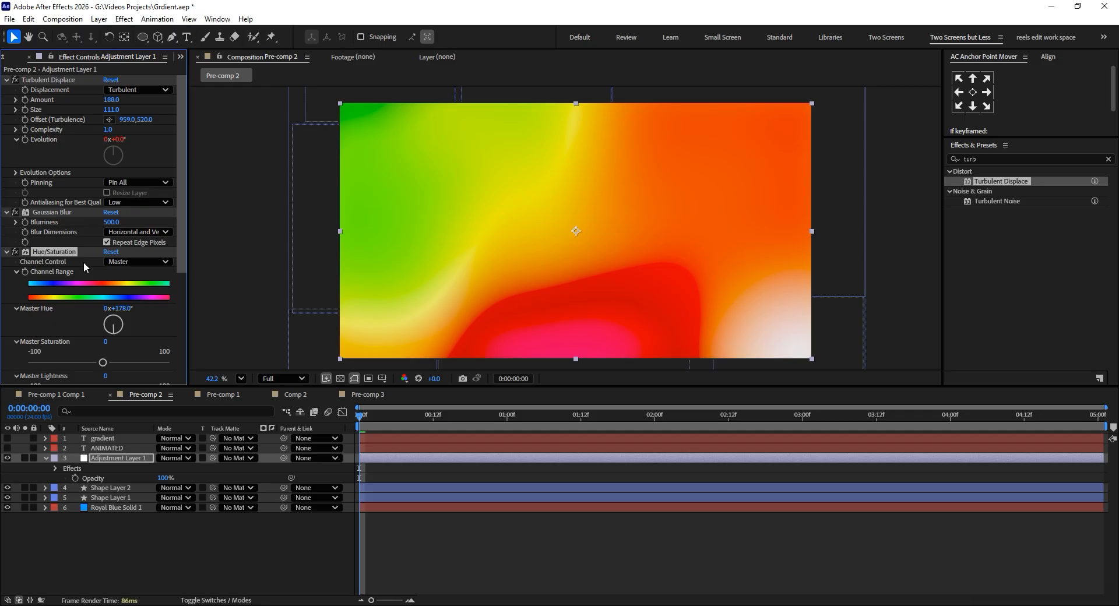
{"action": "left_click", "coordinate": [15, 252]}
{"action": "left_click", "coordinate": [17, 253]}
{"action": "left_click_drag", "start_coordinate": [182, 254], "coordinate": [182, 379]}
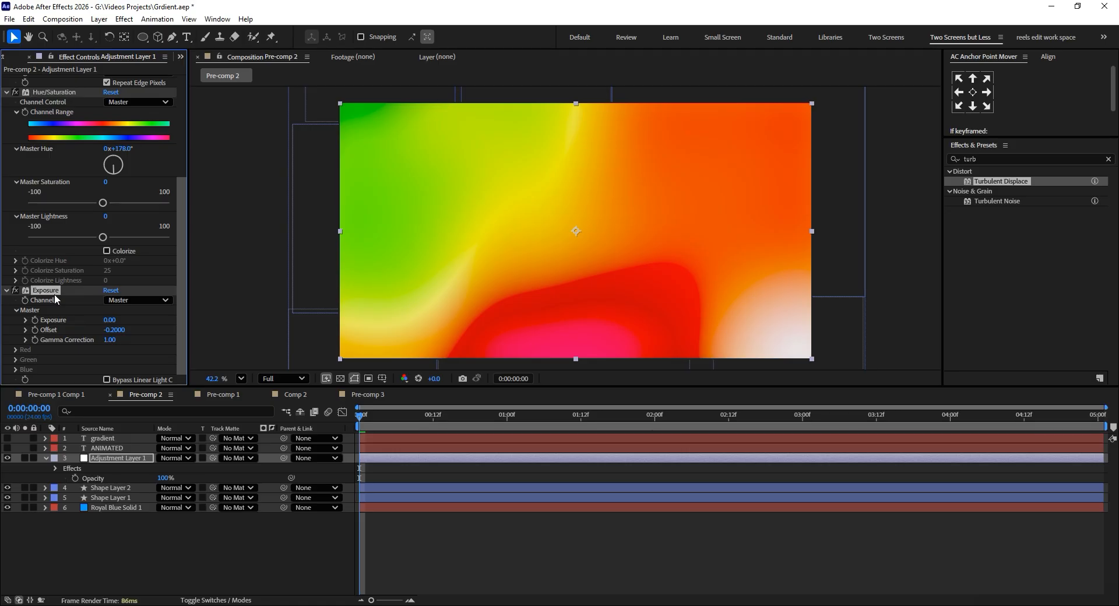
Try an offset of -0.15 in the Exposure effect on Pre-comp 2's adjustment layer, and undo it.
{"action": "left_click", "coordinate": [146, 348]}
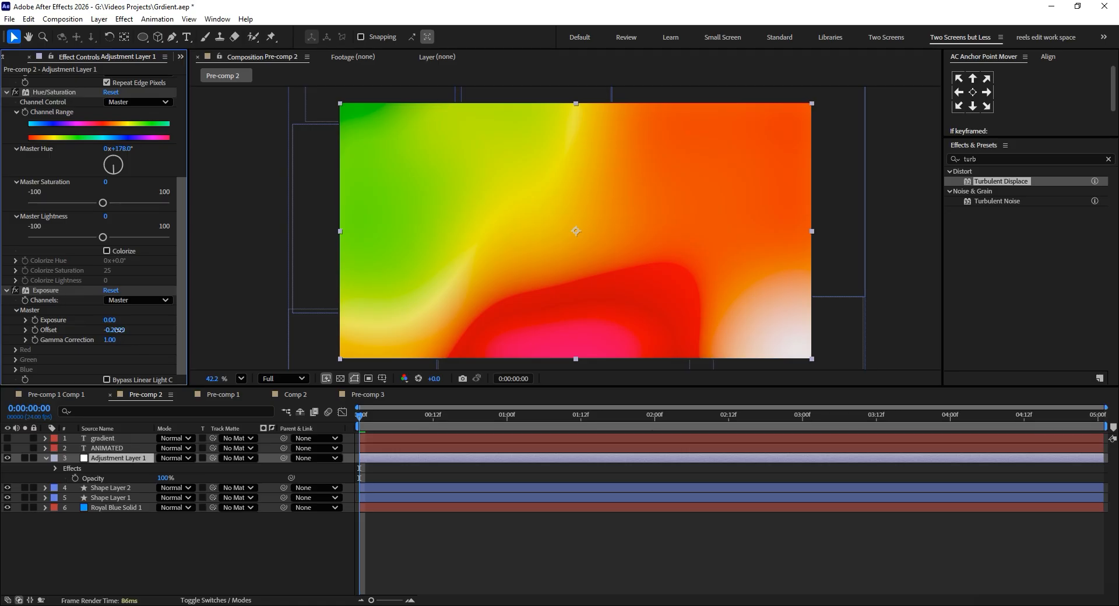
{"action": "left_click_drag", "start_coordinate": [119, 330], "coordinate": [122, 331]}
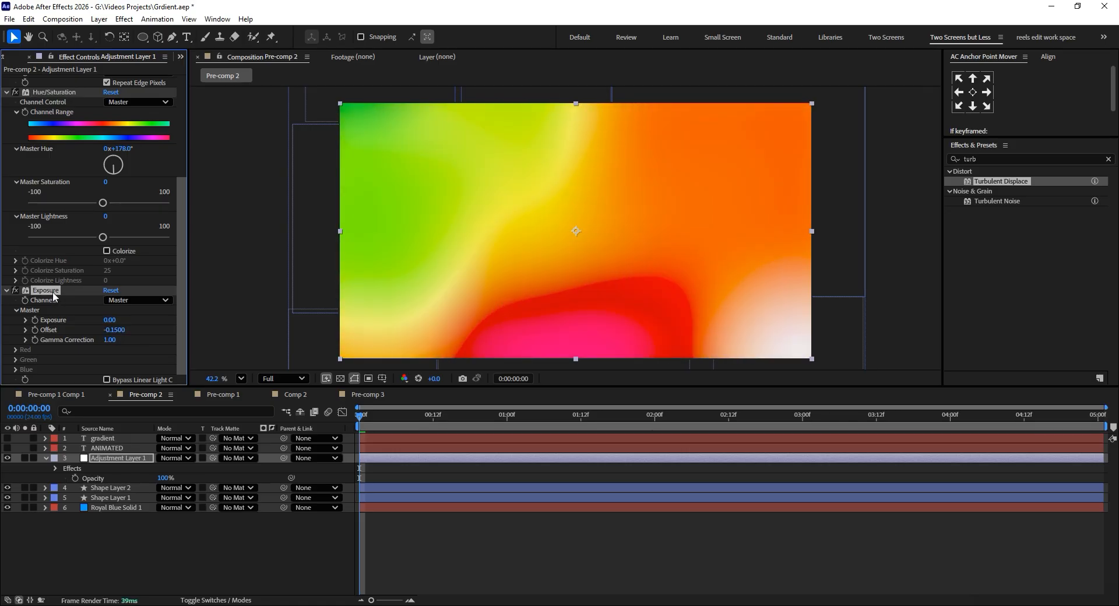
{"action": "key", "text": "ctrl+z"}
Compare the Pre-comp 2 gradient with and without the Exposure effect, leaving the effect enabled.
{"action": "left_click", "coordinate": [15, 290]}
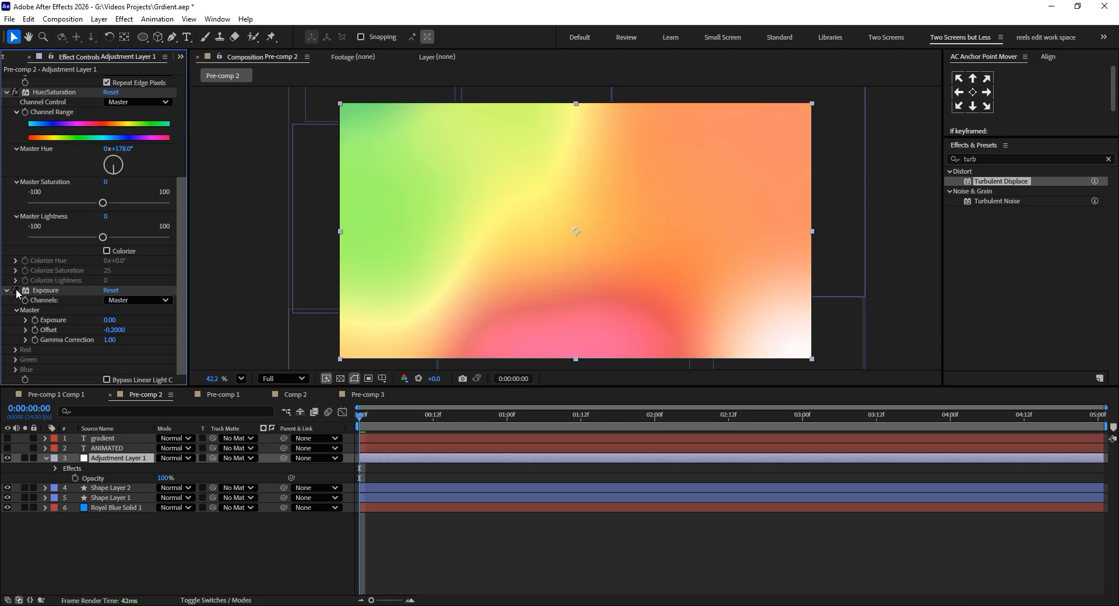
{"action": "left_click", "coordinate": [15, 290]}
{"action": "left_click", "coordinate": [15, 291]}
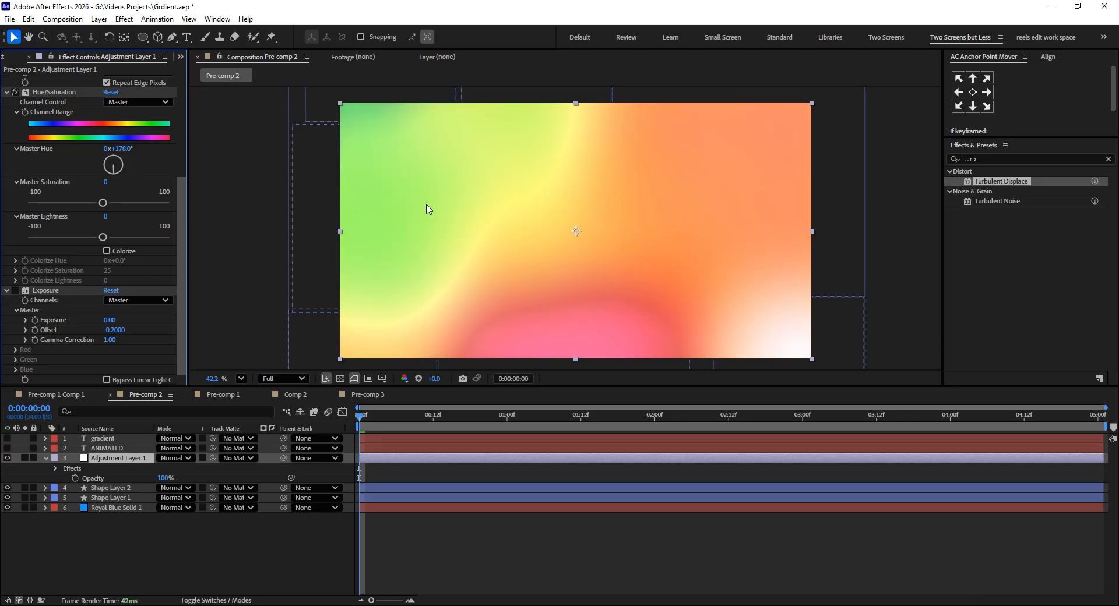
{"action": "left_click", "coordinate": [16, 291]}
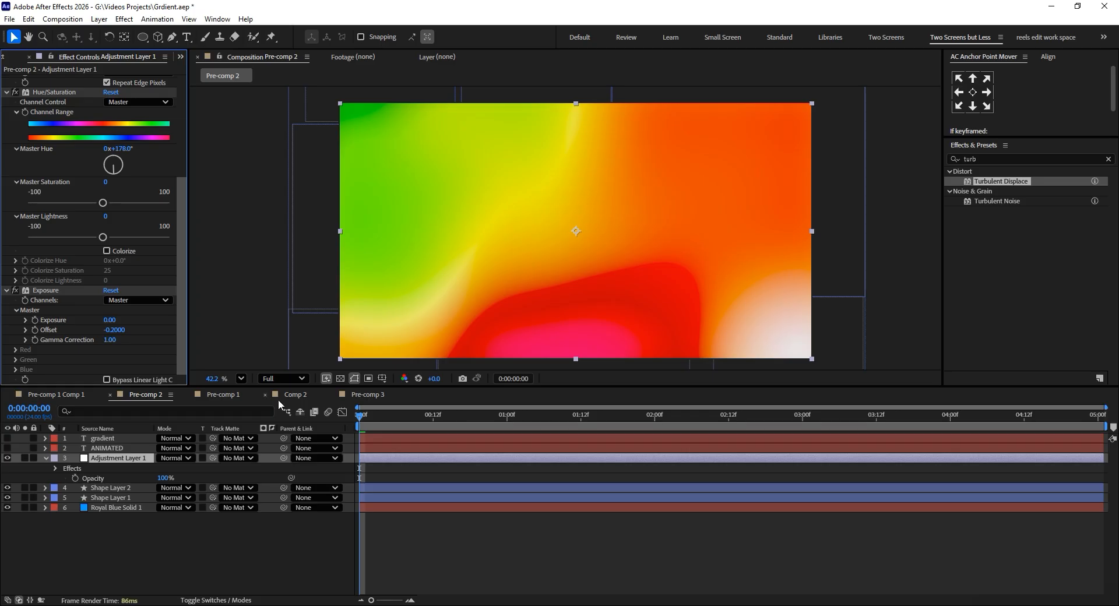
Add the Curves effect to Adjustment Layer 3 in Pre-comp 3.
{"action": "left_click", "coordinate": [367, 395]}
{"action": "left_click", "coordinate": [207, 505]}
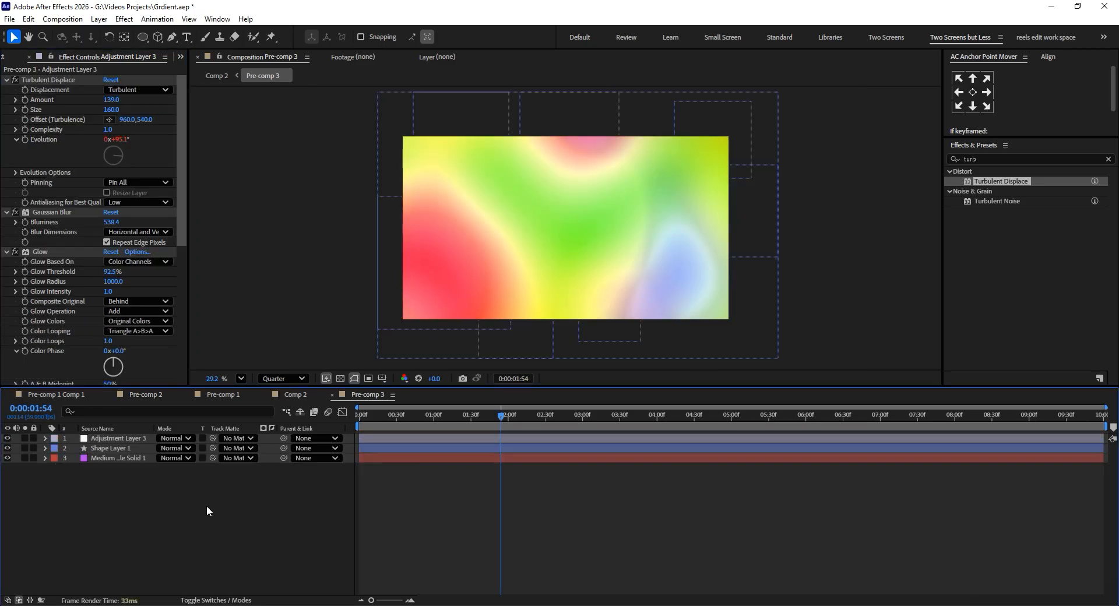
{"action": "right_click", "coordinate": [197, 509]}
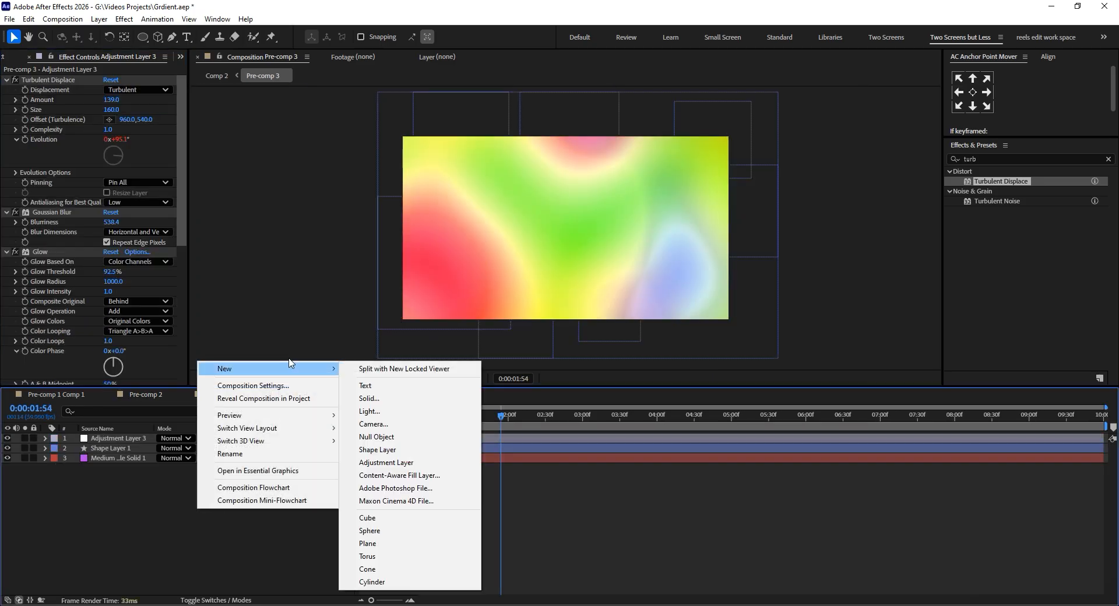
{"action": "left_click", "coordinate": [131, 439]}
{"action": "key", "text": "ctrl+space"}
{"action": "type", "text": "cu"}
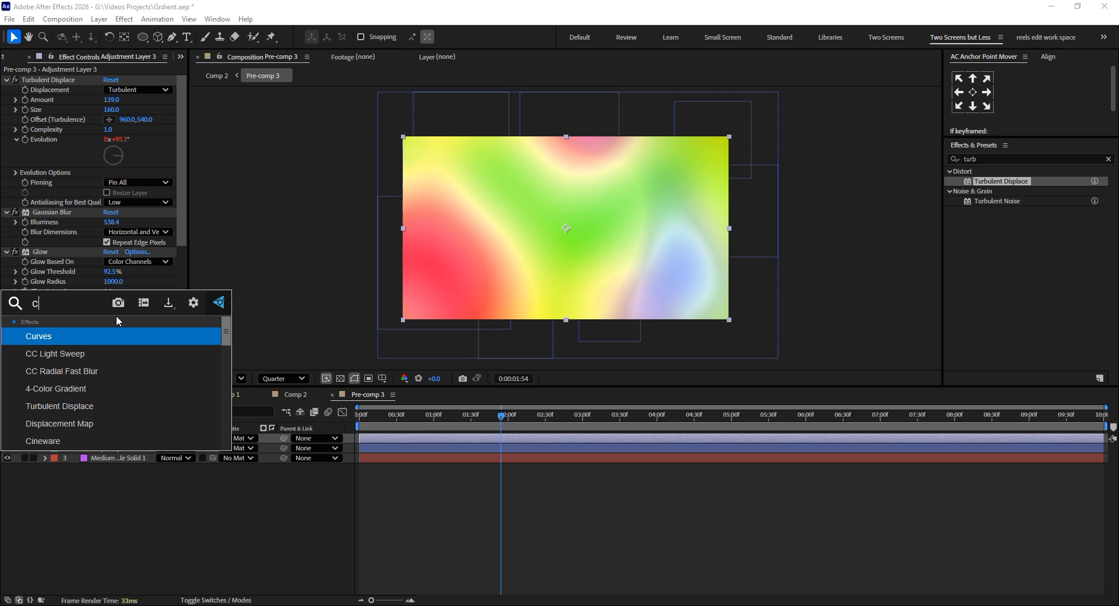
{"action": "left_click", "coordinate": [110, 335]}
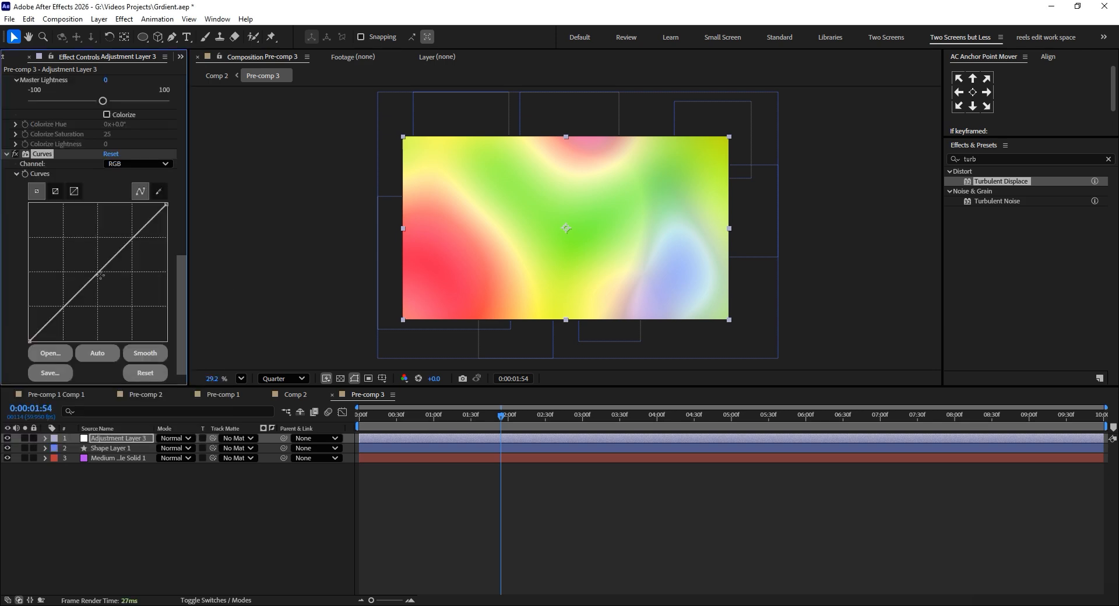
Shape the RGB curve with three points, pulling the midtones and highlights below the diagonal to deepen the gradient's colors.
{"action": "left_click", "coordinate": [100, 272]}
{"action": "left_click_drag", "start_coordinate": [66, 307], "coordinate": [71, 317]}
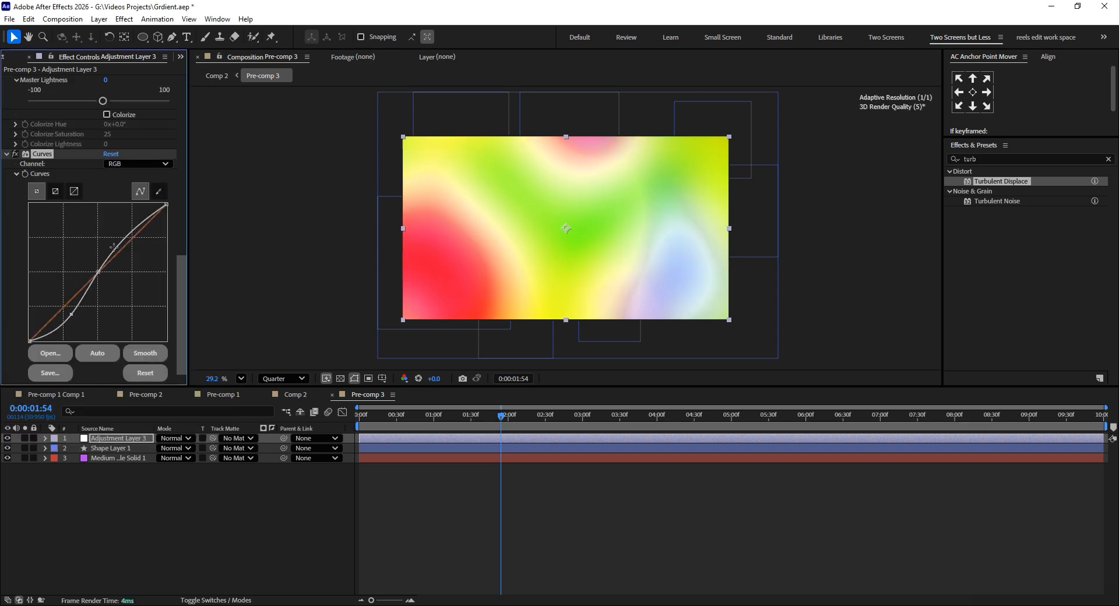
{"action": "left_click_drag", "start_coordinate": [121, 241], "coordinate": [140, 260]}
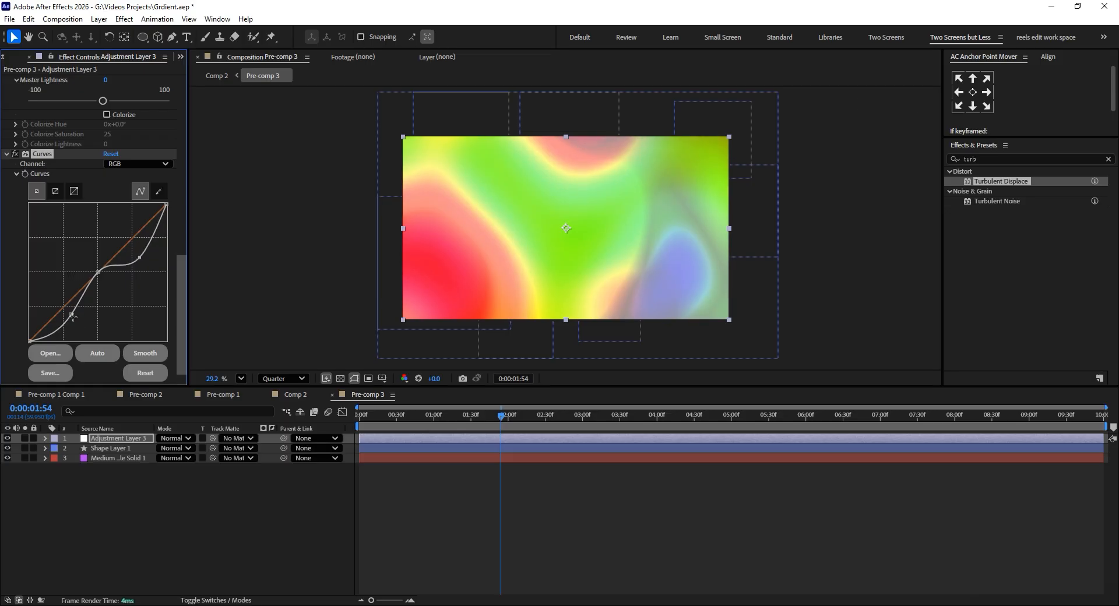
{"action": "left_click_drag", "start_coordinate": [72, 316], "coordinate": [59, 313]}
{"action": "left_click_drag", "start_coordinate": [99, 273], "coordinate": [104, 289]}
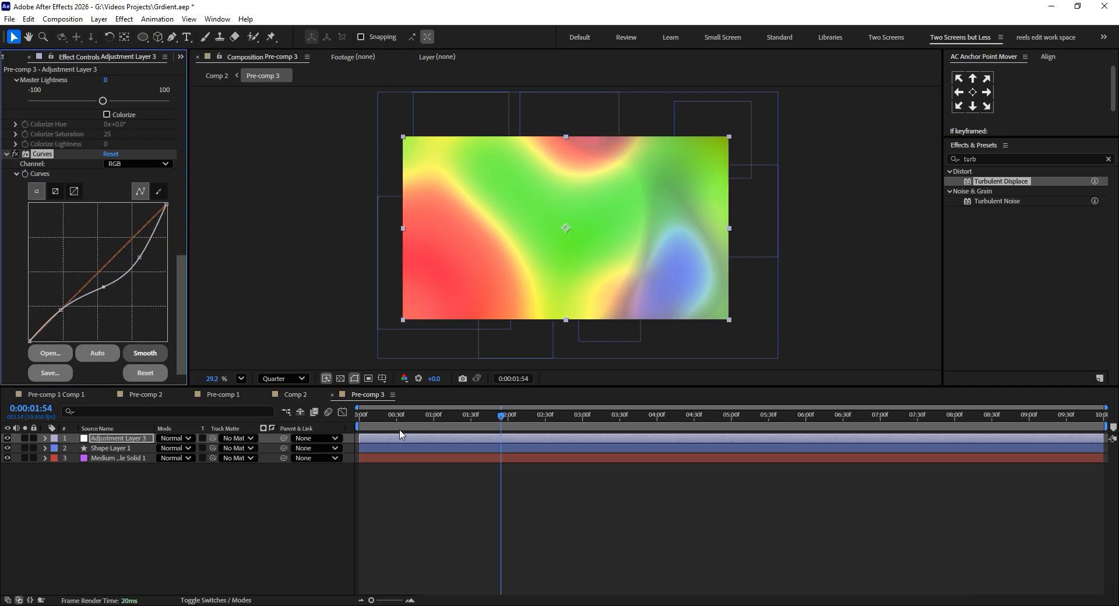
Preview the adjusted gradient in Pre-comp 3, and review Comp 2, Pre-comp 1, Pre-comp 1 Comp 1 and Pre-comp 2.
{"action": "left_click_drag", "start_coordinate": [400, 416], "coordinate": [480, 429]}
{"action": "left_click", "coordinate": [299, 397]}
{"action": "left_click", "coordinate": [226, 395]}
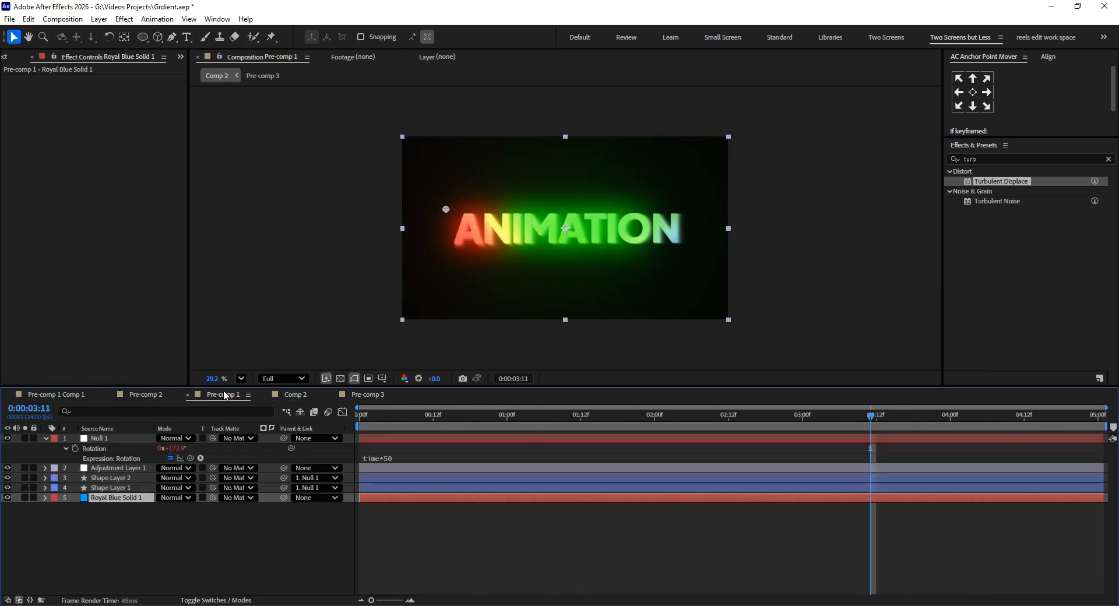
{"action": "left_click", "coordinate": [149, 395]}
{"action": "left_click", "coordinate": [68, 396]}
{"action": "left_click", "coordinate": [147, 395]}
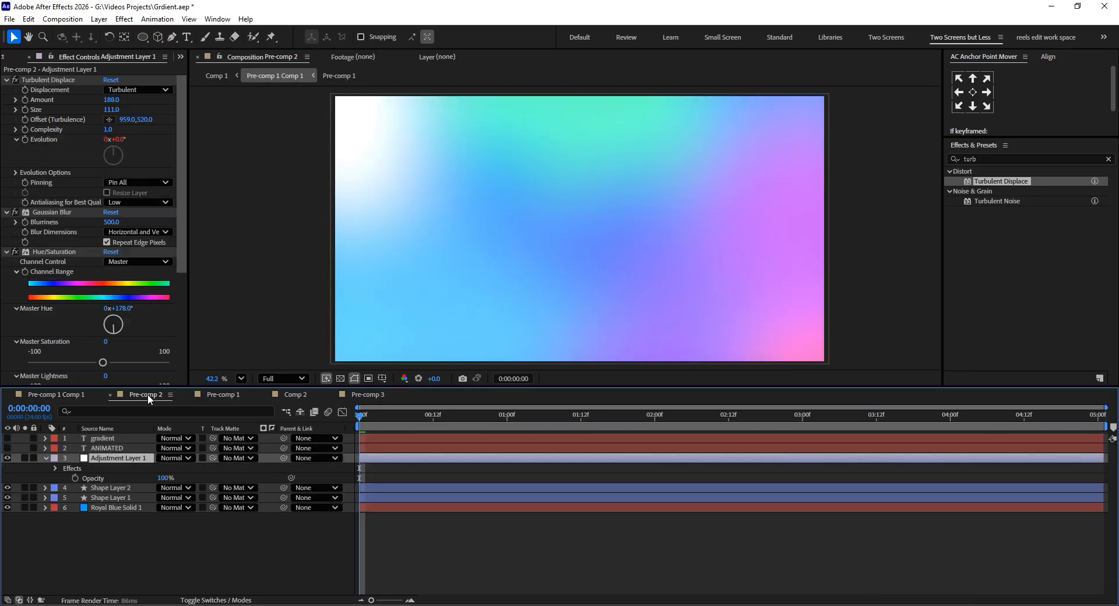
View Pre-comp 2's shapes without the adjustment layer, and make that layer and the "gradient" and "ANIMATED" text layers visible.
{"action": "left_click", "coordinate": [100, 488]}
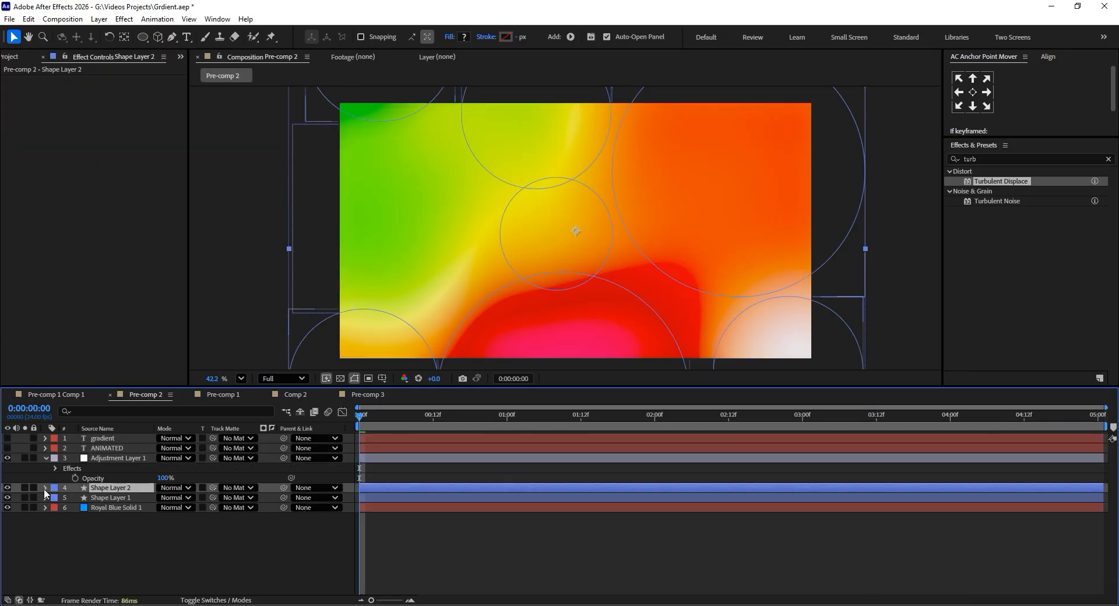
{"action": "left_click", "coordinate": [7, 458]}
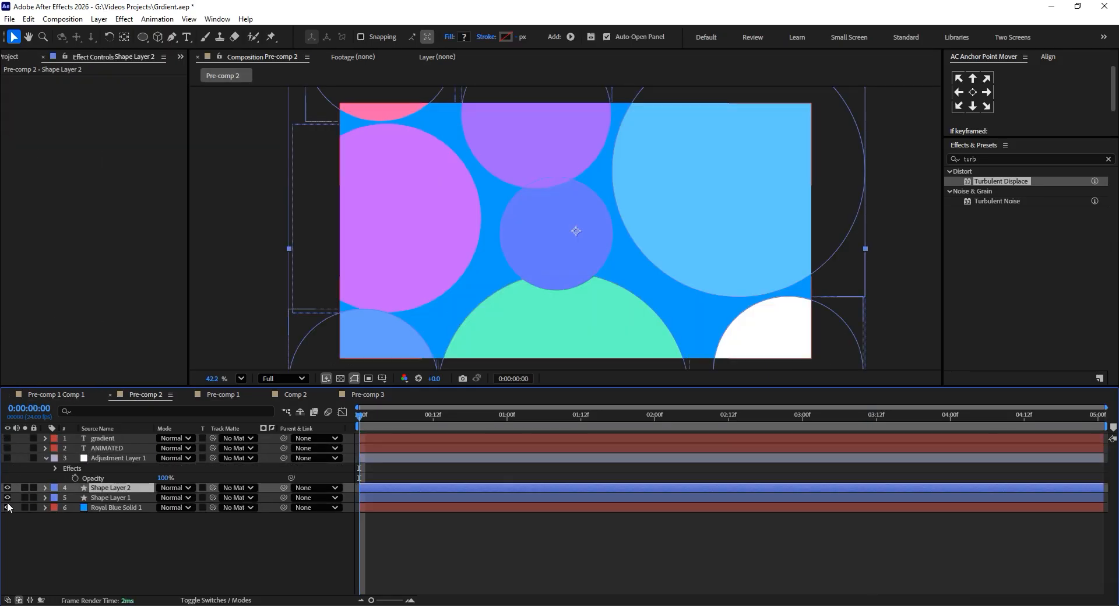
{"action": "left_click_drag", "start_coordinate": [8, 439], "coordinate": [8, 458]}
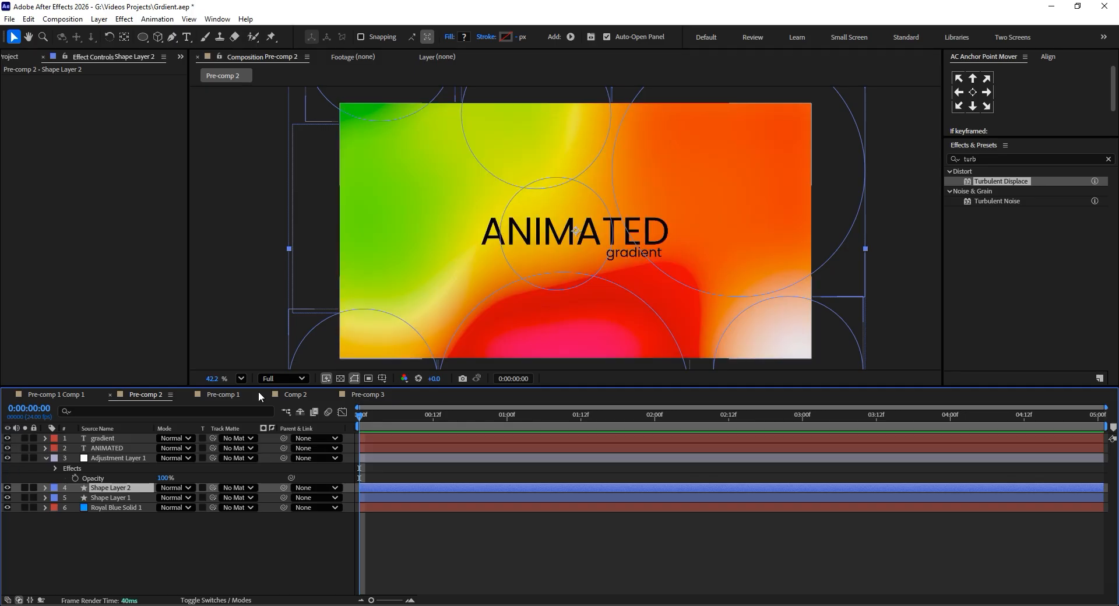
Deselect the shape layer and preview the first 20 frames of Pre-comp 2's animated gradient with the text.
{"action": "left_click", "coordinate": [510, 540]}
{"action": "left_click_drag", "start_coordinate": [376, 416], "coordinate": [484, 417]}
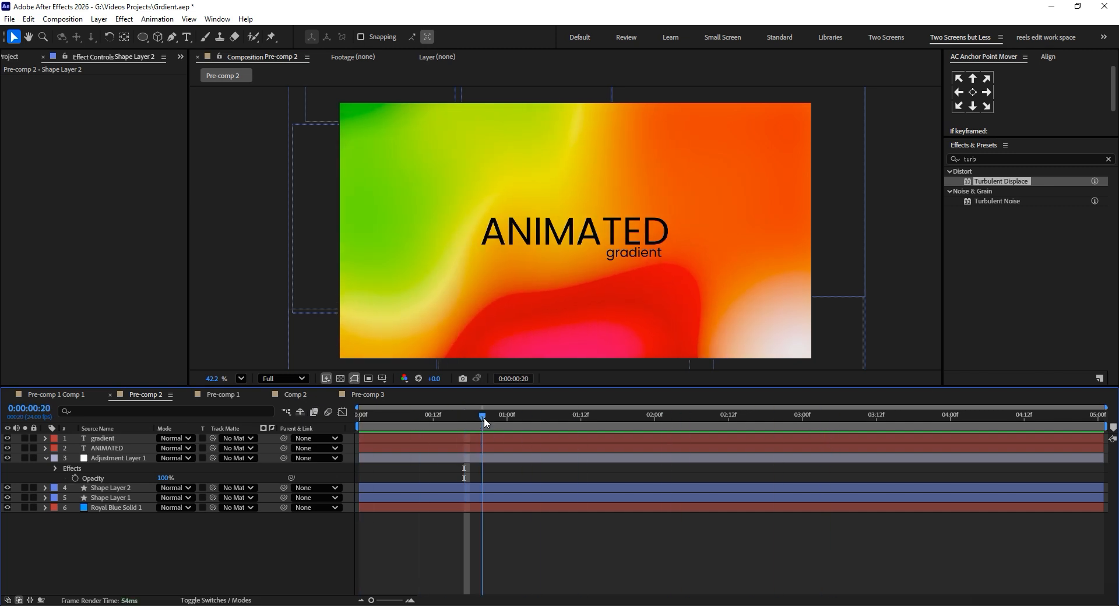